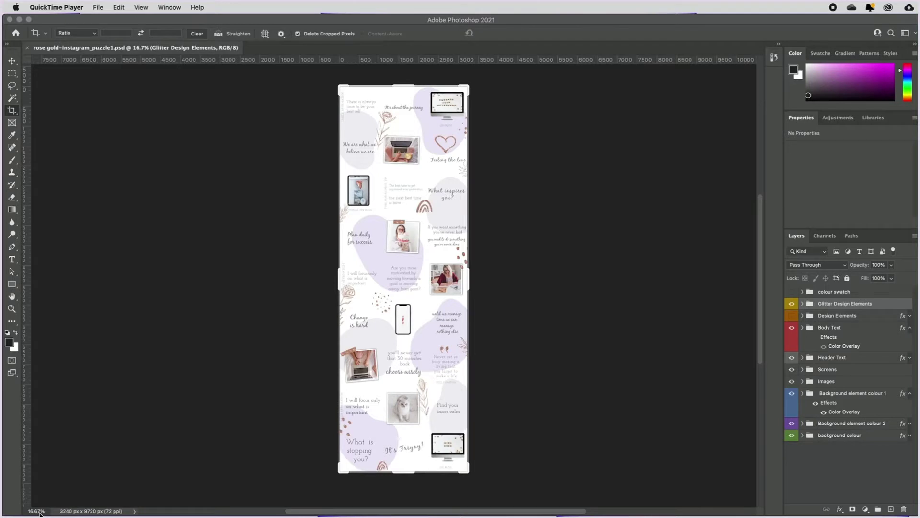
Inspect the puzzle template at 40% zoom, and return to a full view at 15%.
{"action": "left_click", "coordinate": [38, 511]}
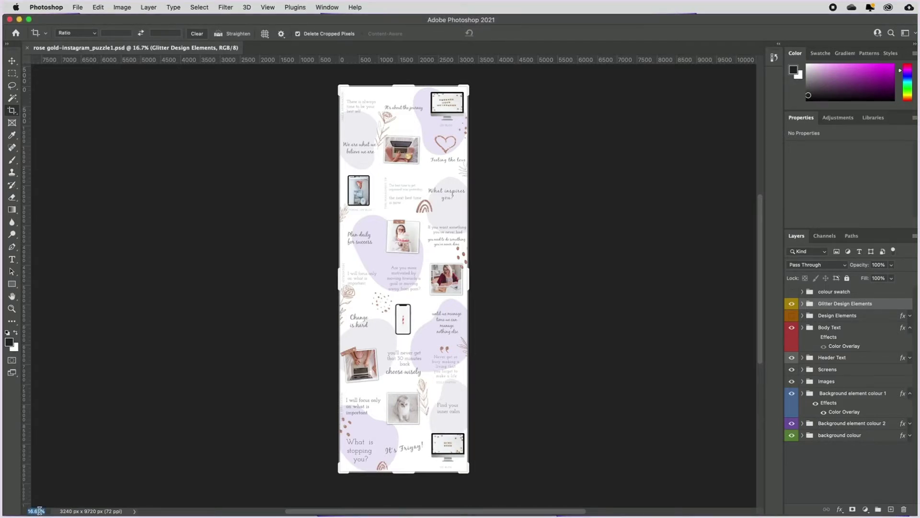
{"action": "type", "text": "40"}
{"action": "key", "text": "Return"}
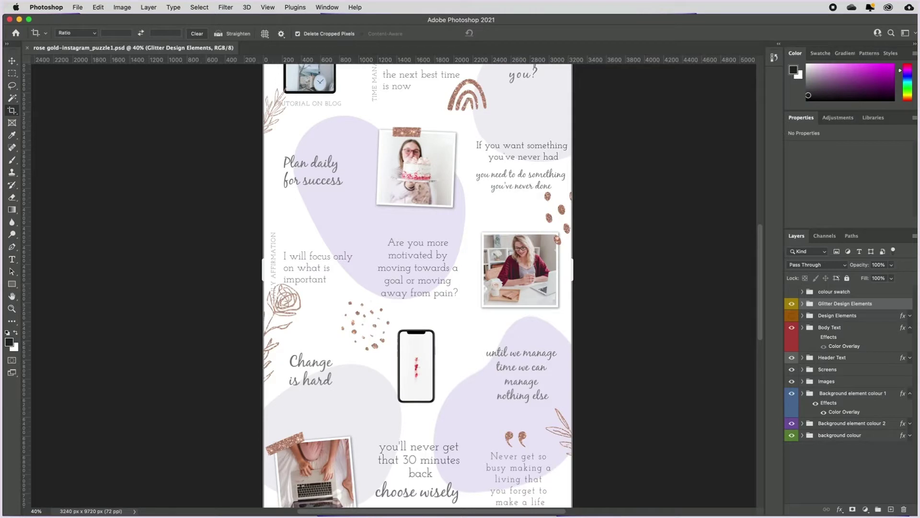
{"action": "left_click", "coordinate": [37, 511]}
{"action": "type", "text": "15"}
{"action": "key", "text": "Return"}
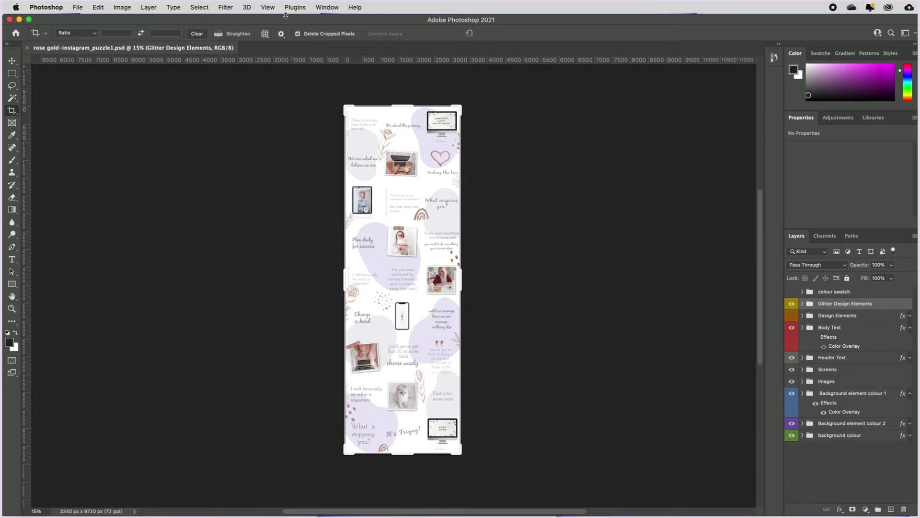
Display the slices over the puzzle template.
{"action": "left_click", "coordinate": [268, 7]}
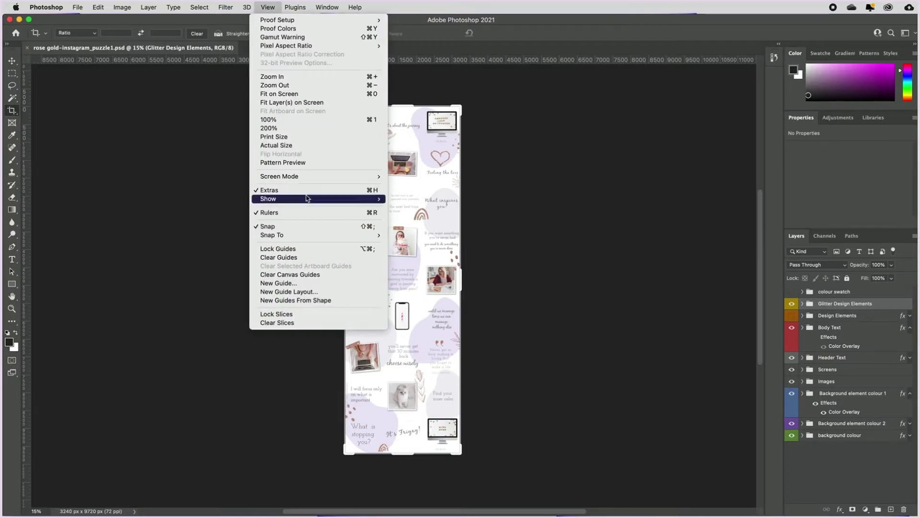
{"action": "mouse_move", "coordinate": [307, 198]}
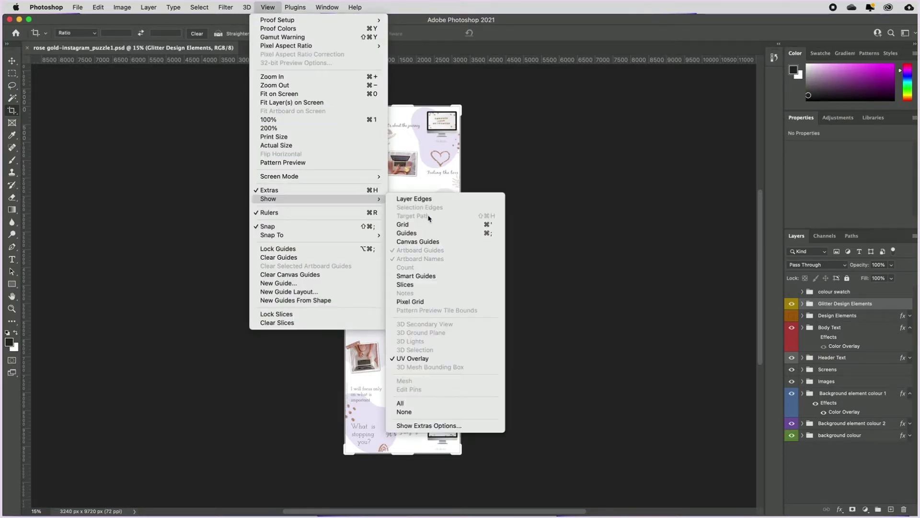
{"action": "left_click", "coordinate": [404, 285]}
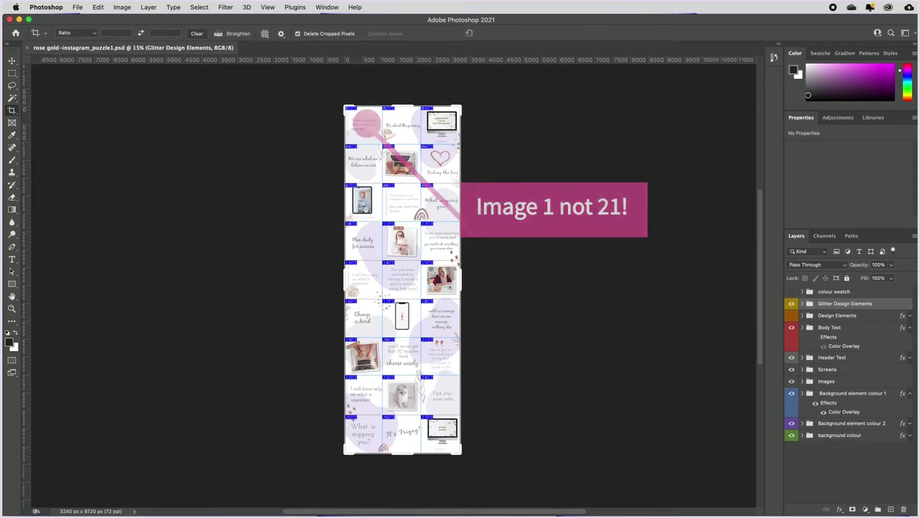
Examine the slice boundaries between the posts at 50% and 100% zoom, and return to the overview.
{"action": "type", "text": "50"}
{"action": "key", "text": "Return"}
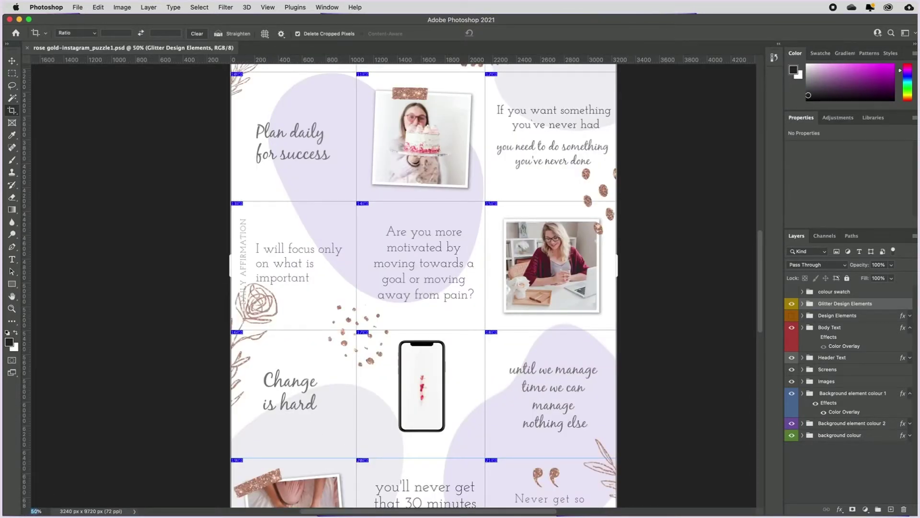
{"action": "type", "text": "100"}
{"action": "key", "text": "Return"}
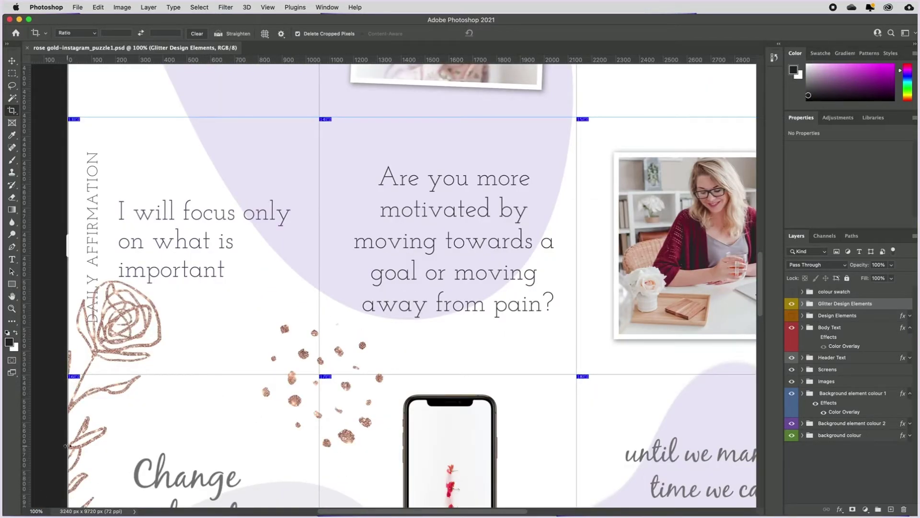
{"action": "scroll", "coordinate": [111, 437], "scroll_direction": "down", "scroll_amount": 10}
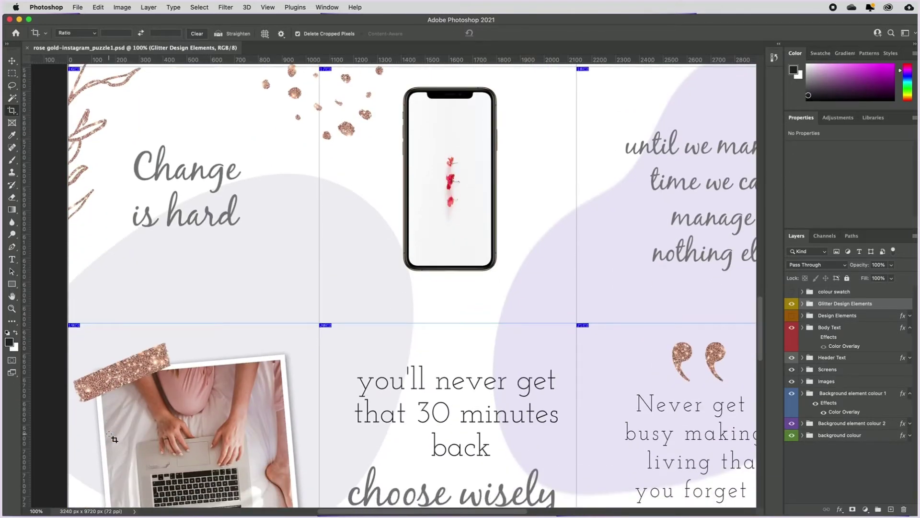
{"action": "left_click_drag", "start_coordinate": [46, 511], "coordinate": [21, 513]}
{"action": "type", "text": "3%"}
{"action": "key", "text": "Return"}
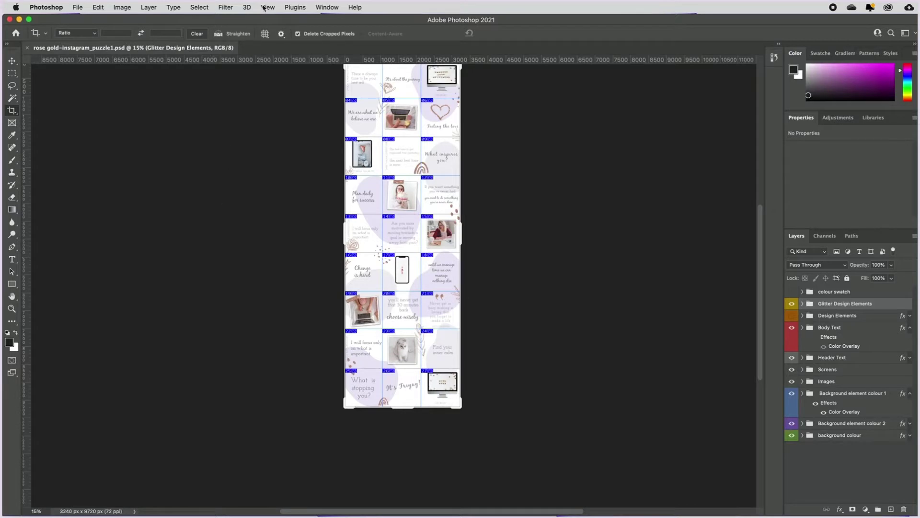
Hide the slices and display the canvas guides over the template instead.
{"action": "left_click", "coordinate": [264, 7]}
{"action": "mouse_move", "coordinate": [345, 199]}
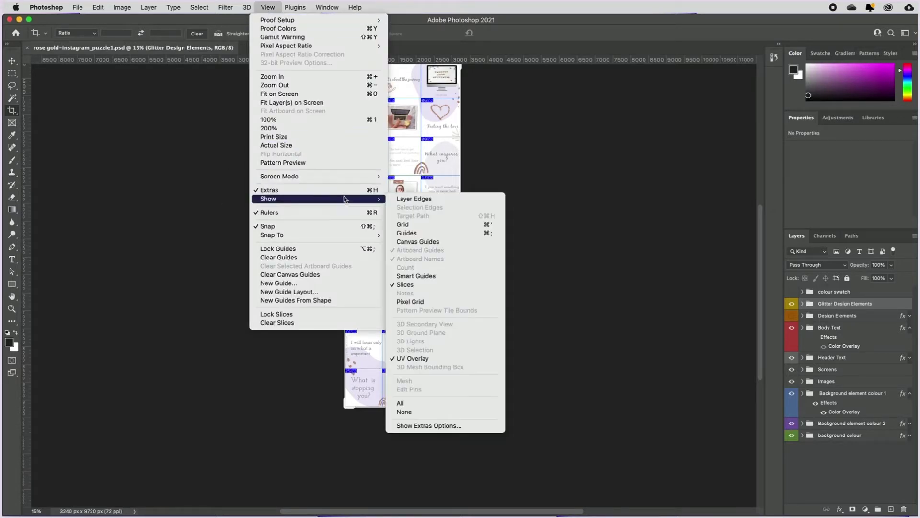
{"action": "left_click", "coordinate": [407, 284]}
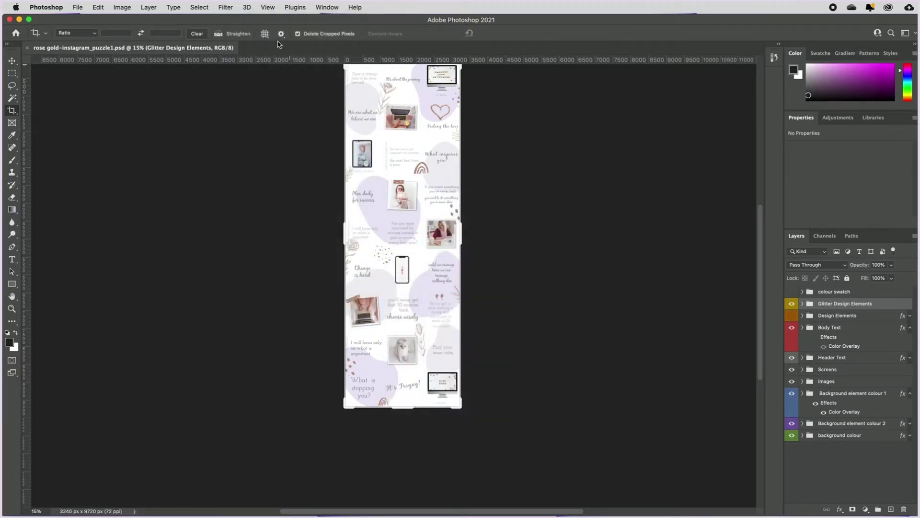
{"action": "left_click", "coordinate": [268, 8]}
{"action": "mouse_move", "coordinate": [320, 200]}
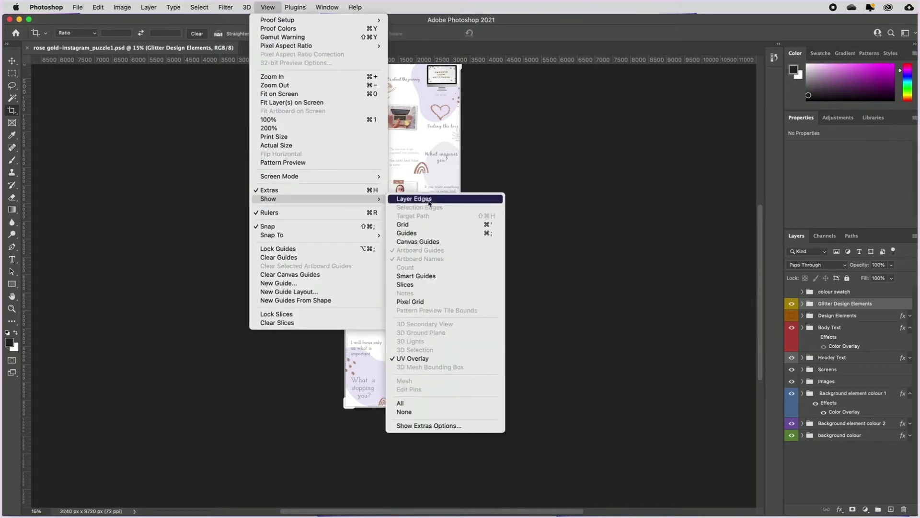
{"action": "left_click", "coordinate": [425, 241]}
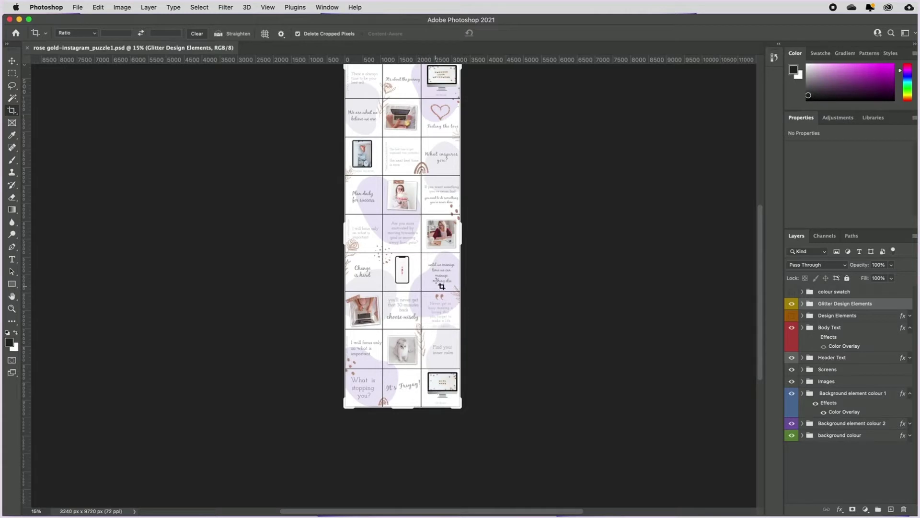
{"action": "scroll", "coordinate": [276, 271], "scroll_direction": "up", "scroll_amount": 2}
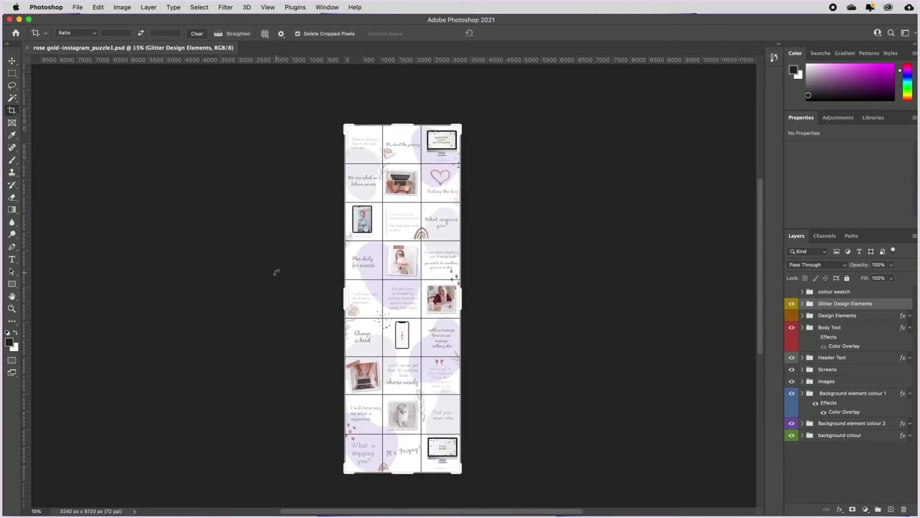
Make the colour swatch group visible over the upper posts, viewed at 60% zoom.
{"action": "left_click", "coordinate": [27, 510]}
{"action": "type", "text": "10"}
{"action": "type", "text": "60"}
{"action": "key", "text": "Return"}
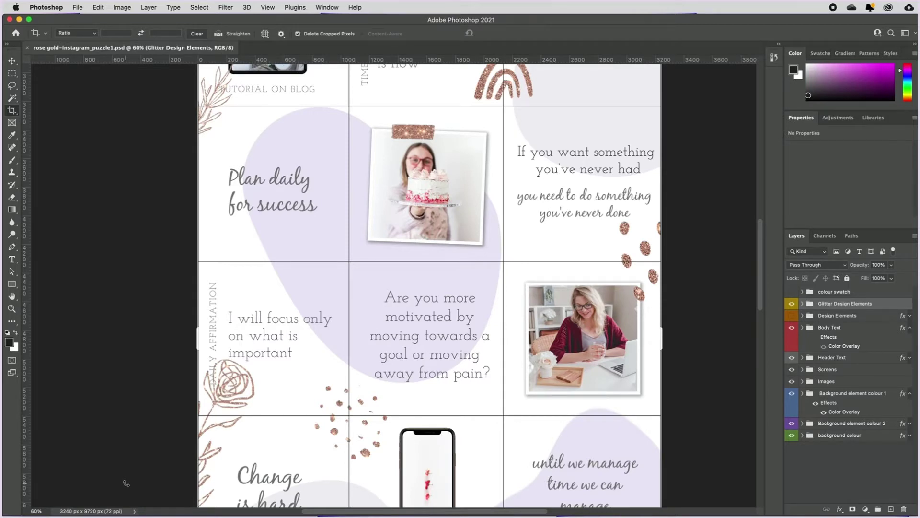
{"action": "scroll", "coordinate": [126, 483], "scroll_direction": "up", "scroll_amount": 10}
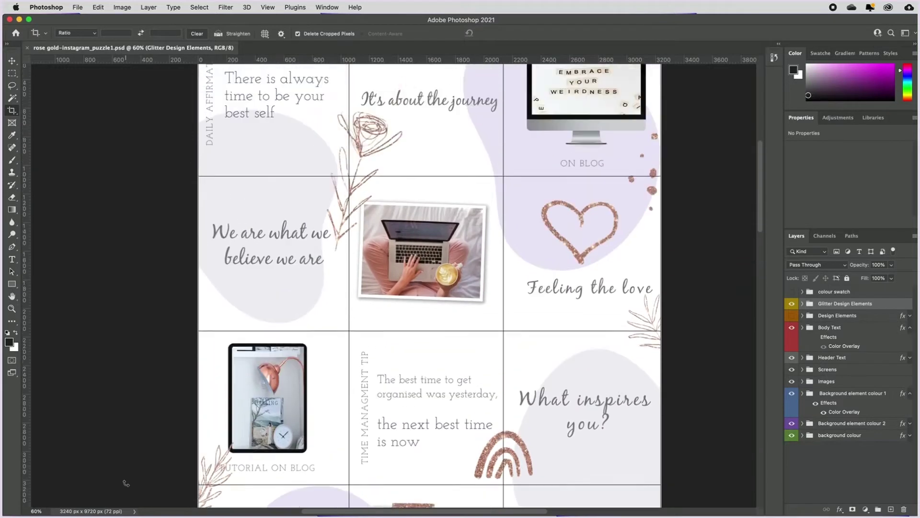
{"action": "scroll", "coordinate": [126, 482], "scroll_direction": "up", "scroll_amount": 3}
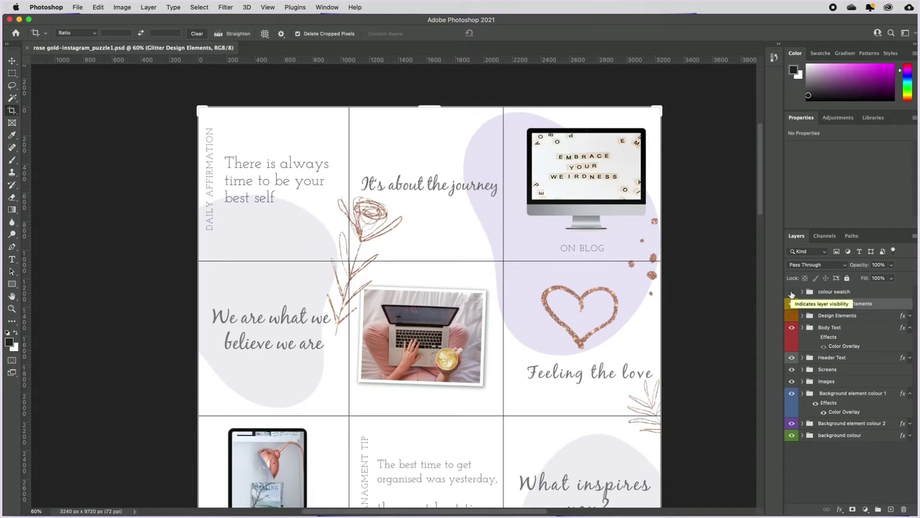
{"action": "left_click", "coordinate": [792, 292]}
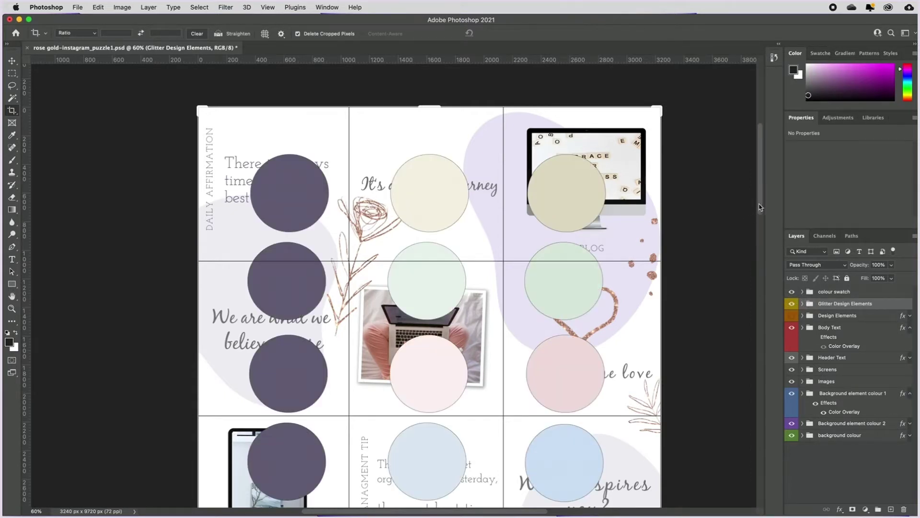
{"action": "scroll", "coordinate": [760, 207], "scroll_direction": "down", "scroll_amount": 3}
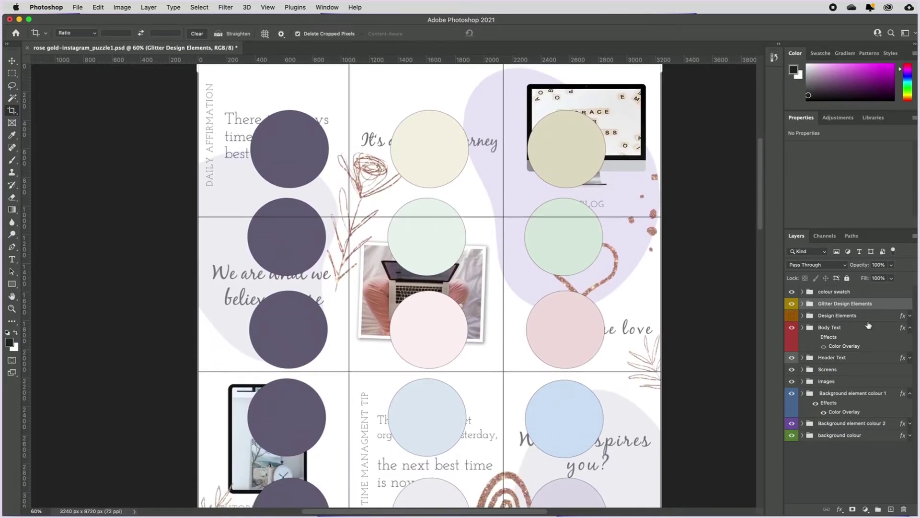
Expand the colour swatch group and identify the Light, Darker and Highlight circles of the Blush + purple palette.
{"action": "left_click", "coordinate": [803, 292]}
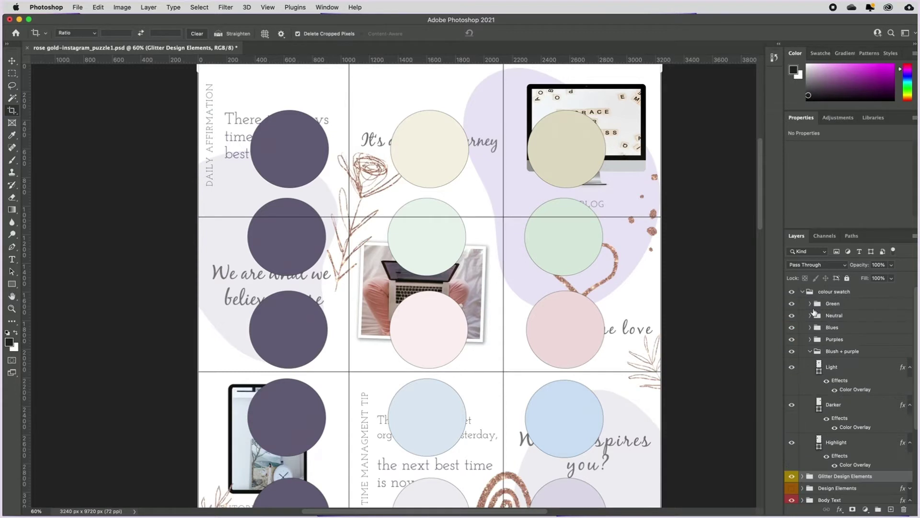
{"action": "left_click", "coordinate": [810, 352]}
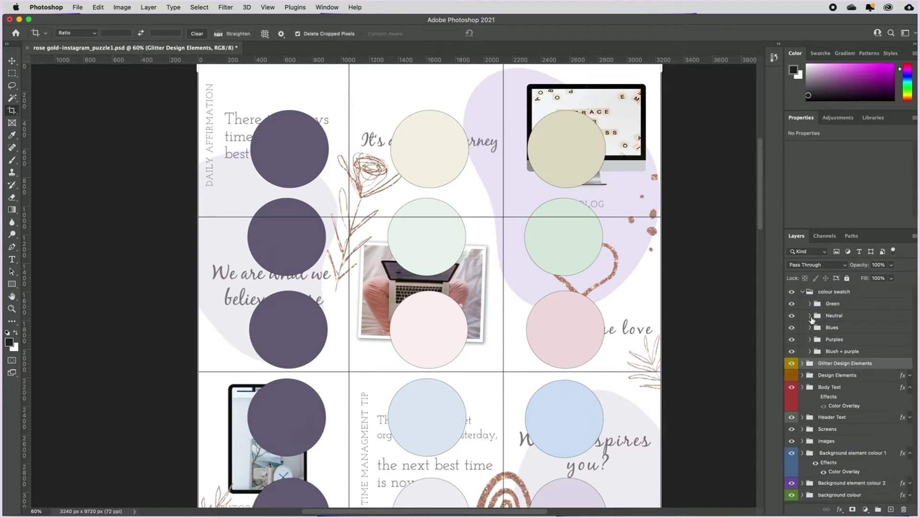
{"action": "left_click", "coordinate": [809, 352]}
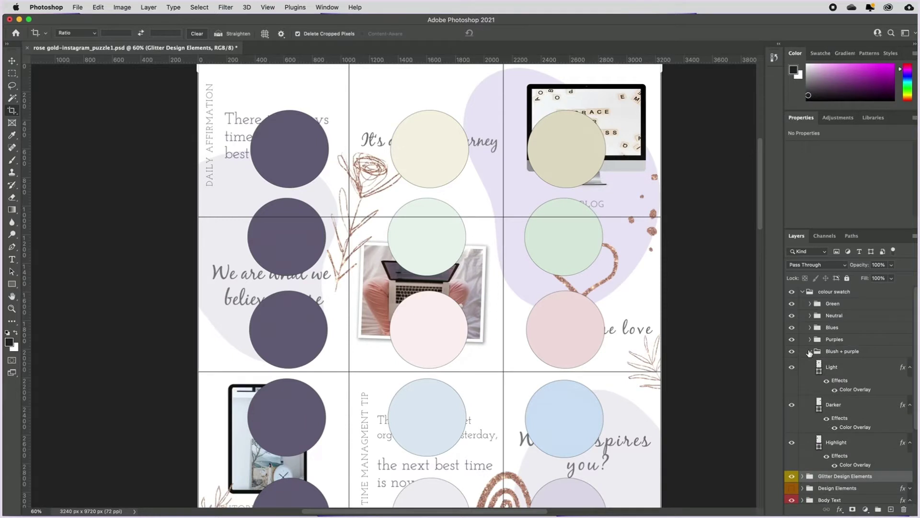
{"action": "left_click", "coordinate": [839, 372]}
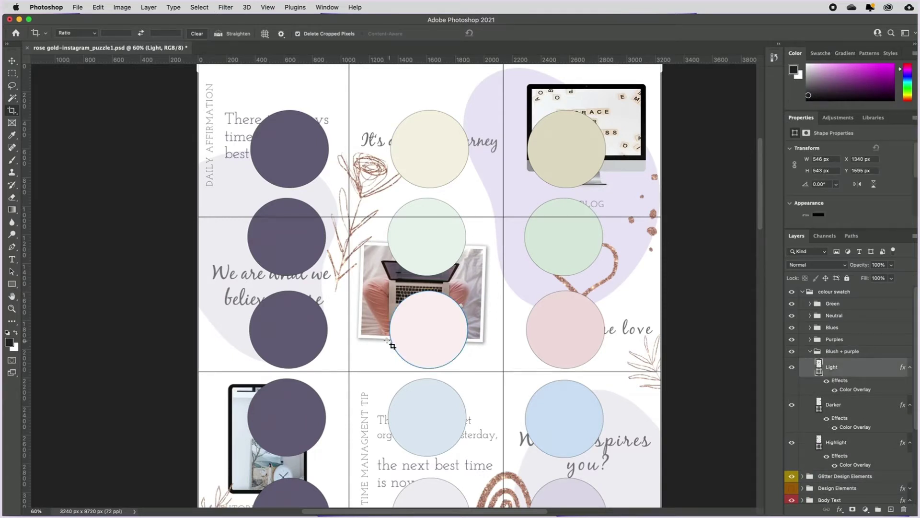
{"action": "left_click", "coordinate": [832, 405]}
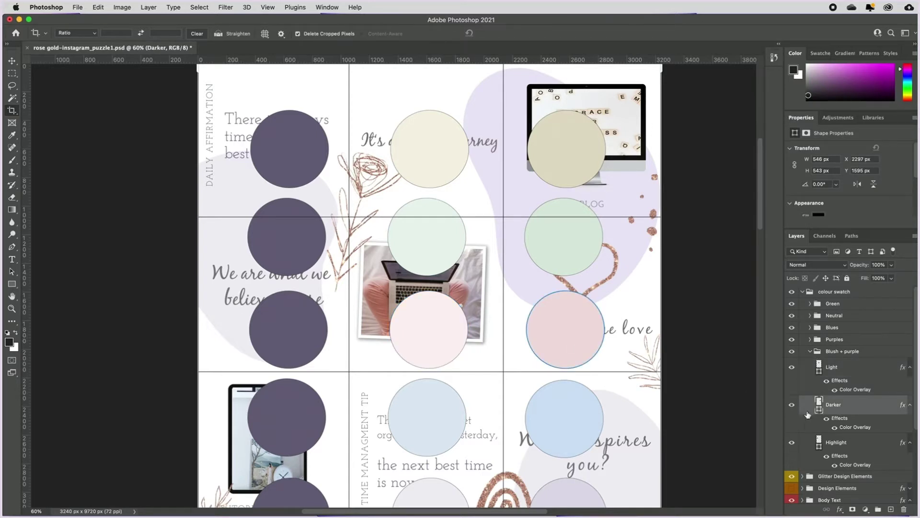
{"action": "left_click", "coordinate": [831, 443]}
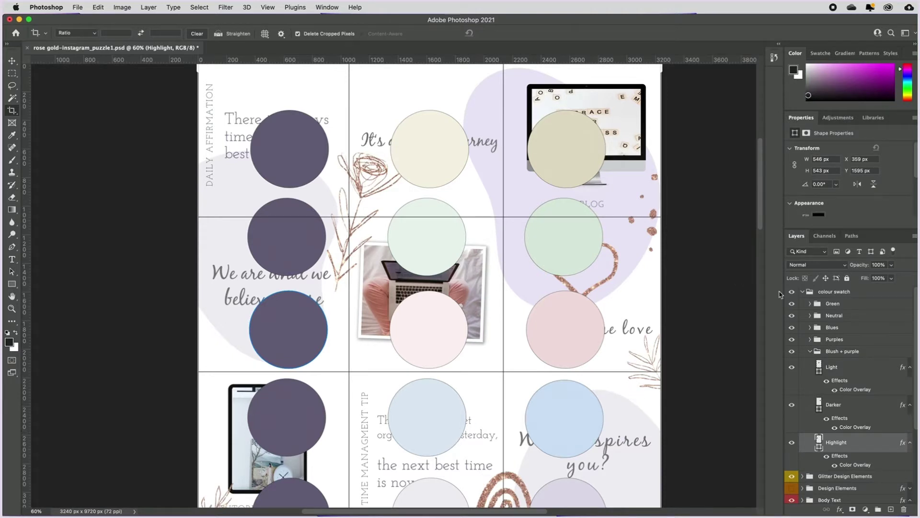
Hide the Green, Neutral, Blues and Purples swatch groups, keeping only Blush + purple visible.
{"action": "left_click", "coordinate": [792, 303]}
{"action": "left_click", "coordinate": [791, 315]}
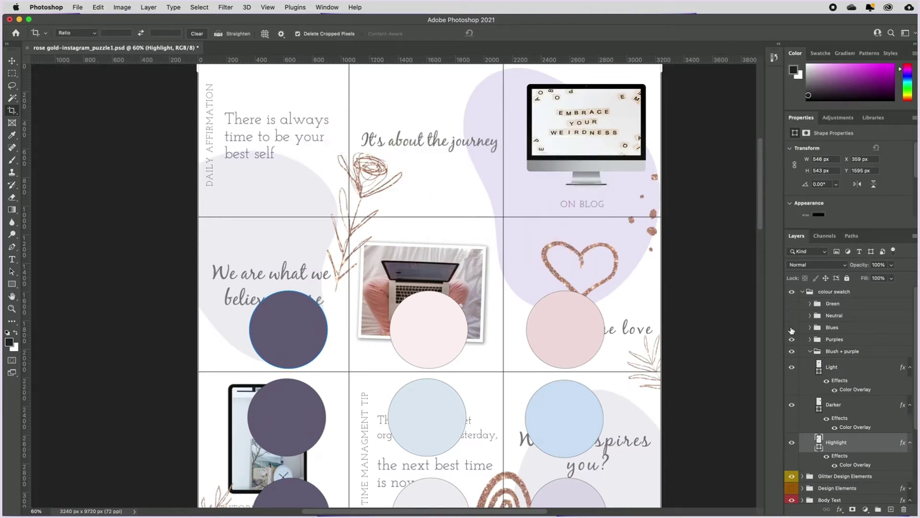
{"action": "left_click", "coordinate": [792, 327]}
{"action": "left_click", "coordinate": [792, 339]}
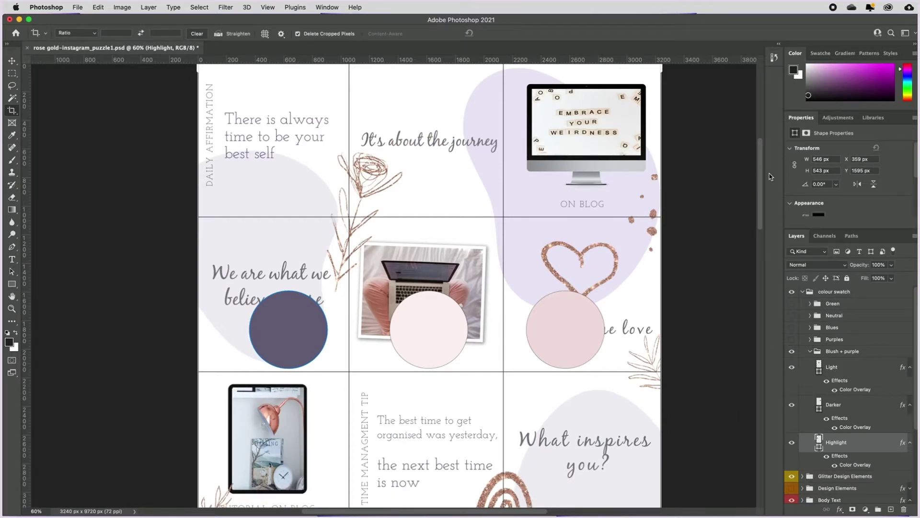
Recolour the Background element colour 1 group by setting its Color Overlay to the Light swatch circle's pale blush (#fcf0f1).
{"action": "left_click_drag", "start_coordinate": [760, 177], "coordinate": [759, 207]}
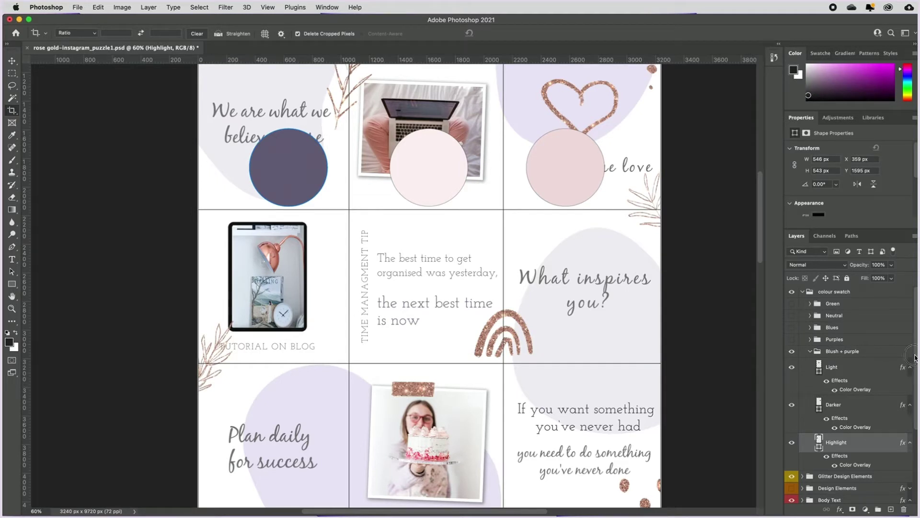
{"action": "left_click_drag", "start_coordinate": [913, 357], "coordinate": [912, 406]}
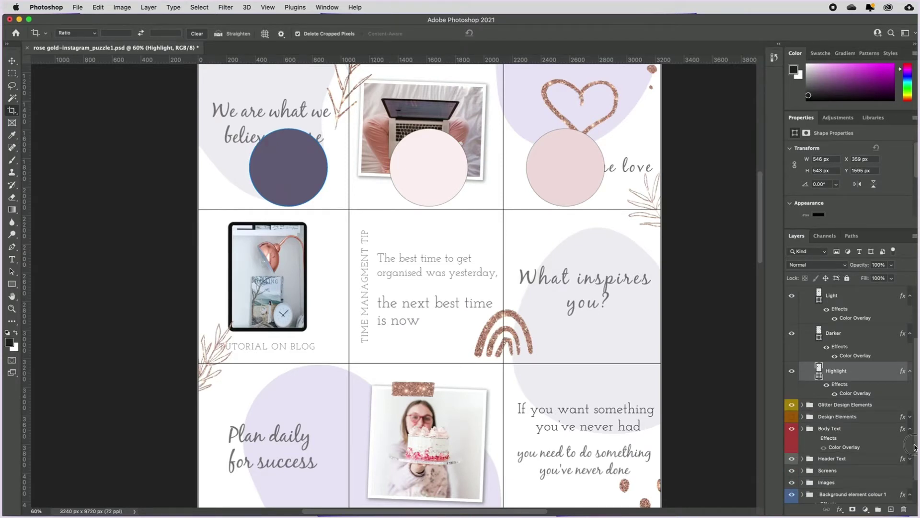
{"action": "scroll", "coordinate": [910, 447], "scroll_direction": "down", "scroll_amount": 2}
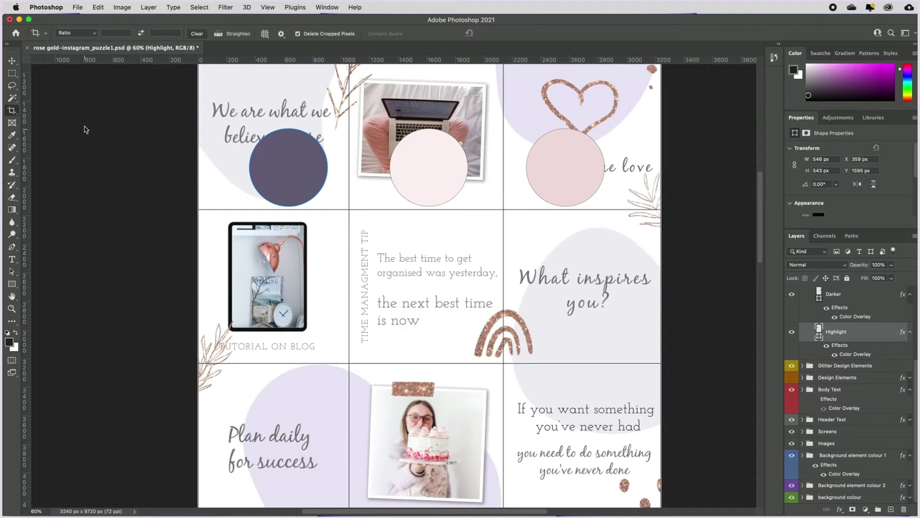
{"action": "left_click", "coordinate": [12, 61]}
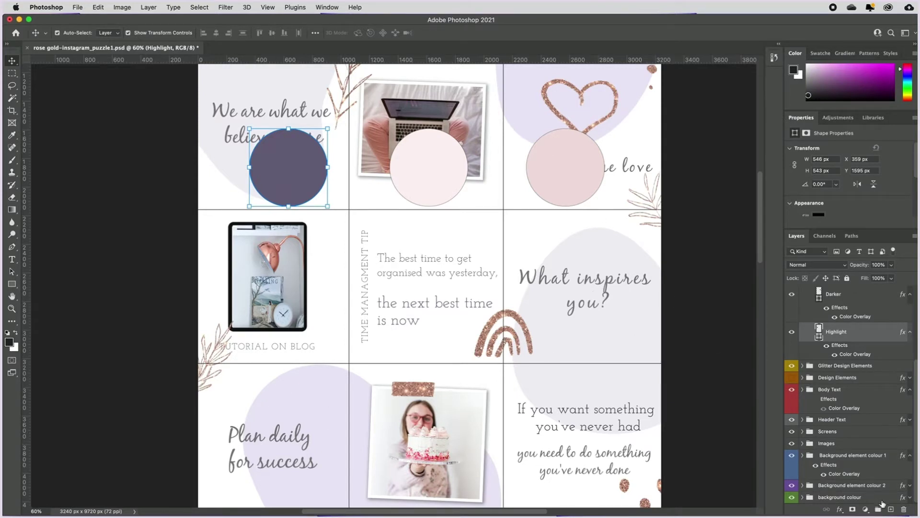
{"action": "scroll", "coordinate": [883, 498], "scroll_direction": "up", "scroll_amount": 1}
{"action": "scroll", "coordinate": [901, 479], "scroll_direction": "down", "scroll_amount": 1}
{"action": "left_click", "coordinate": [902, 457]}
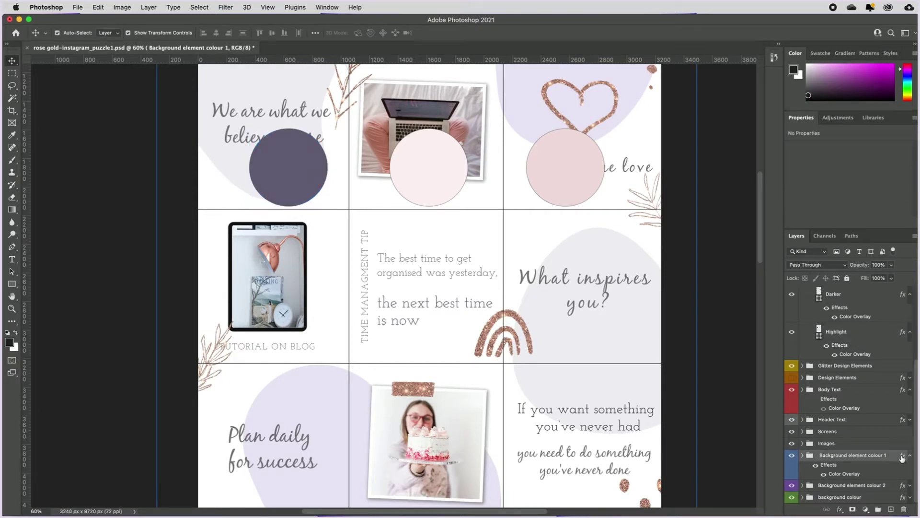
{"action": "double_click", "coordinate": [902, 457]}
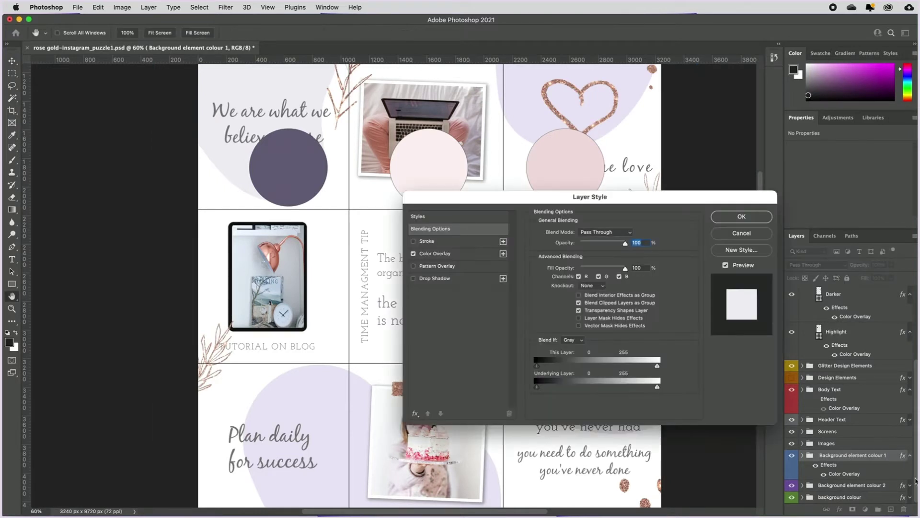
{"action": "left_click", "coordinate": [437, 254]}
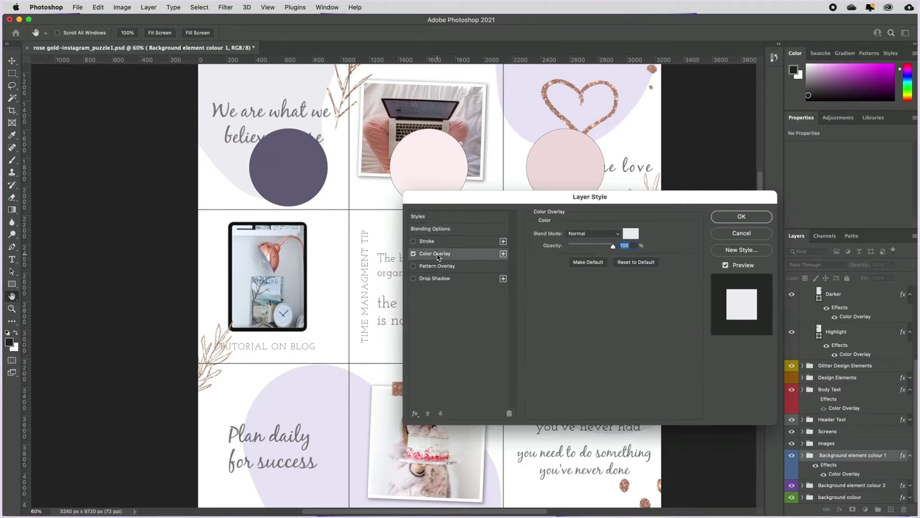
{"action": "left_click", "coordinate": [631, 234]}
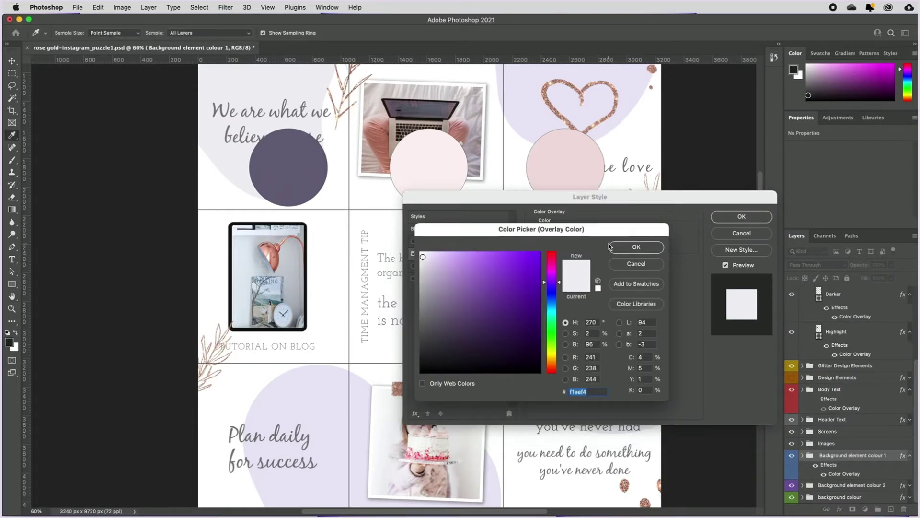
{"action": "left_click", "coordinate": [428, 159]}
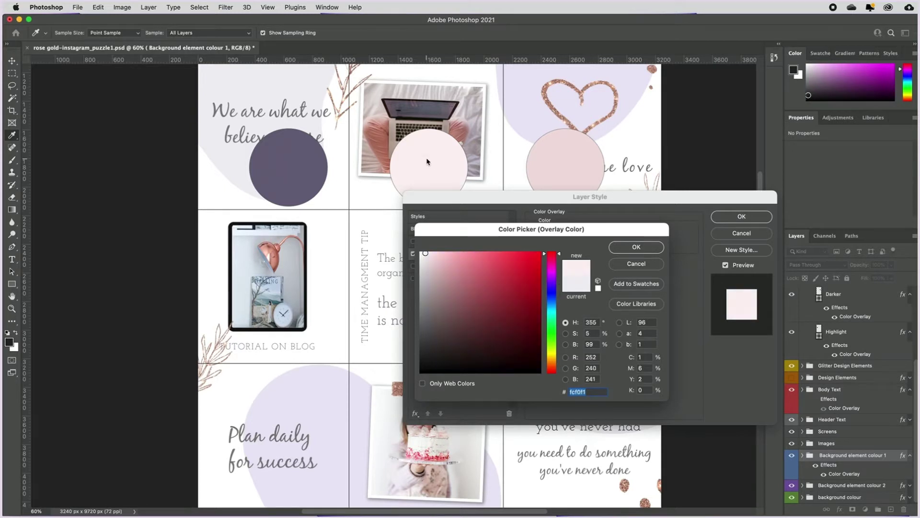
{"action": "left_click", "coordinate": [636, 247]}
{"action": "left_click", "coordinate": [743, 218]}
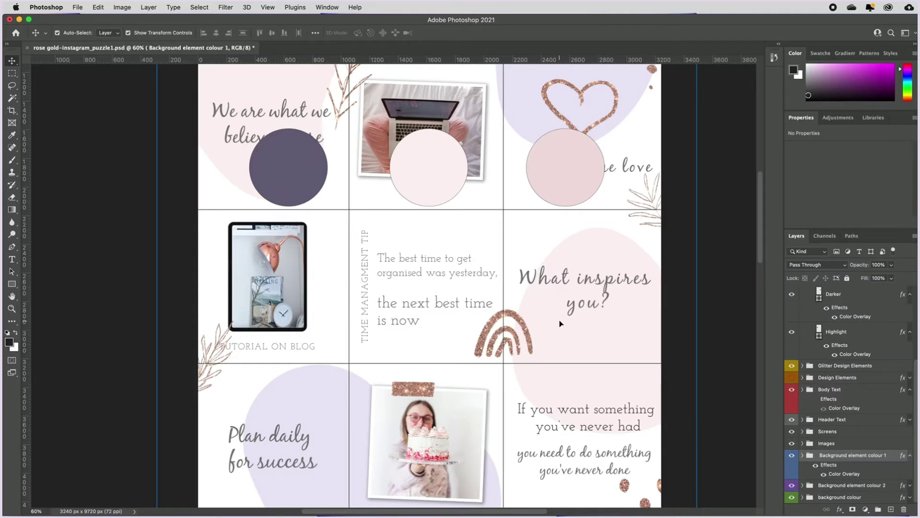
Recolour the Background element colour 2 group by setting its Color Overlay to the Darker swatch circle's pink (#f2dddf).
{"action": "double_click", "coordinate": [902, 488]}
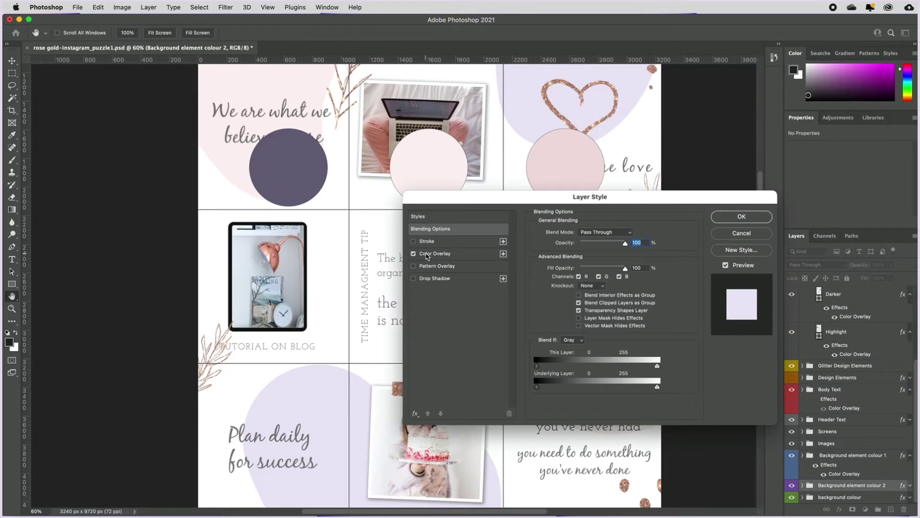
{"action": "left_click", "coordinate": [427, 257]}
{"action": "left_click", "coordinate": [632, 233]}
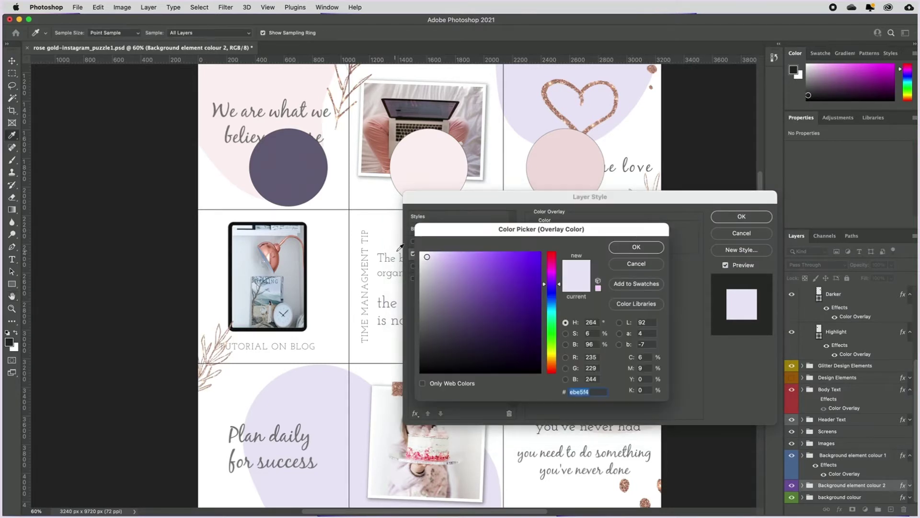
{"action": "left_click", "coordinate": [560, 155]}
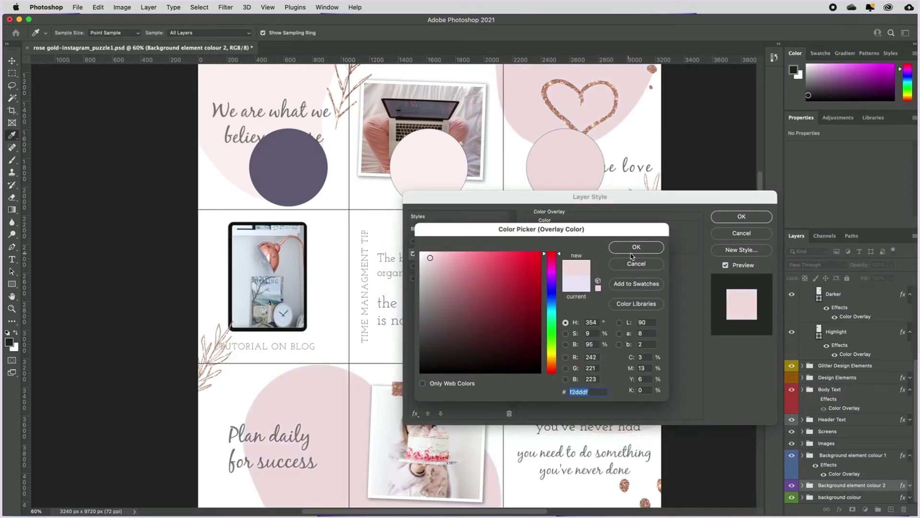
{"action": "left_click", "coordinate": [630, 252]}
{"action": "left_click", "coordinate": [741, 216]}
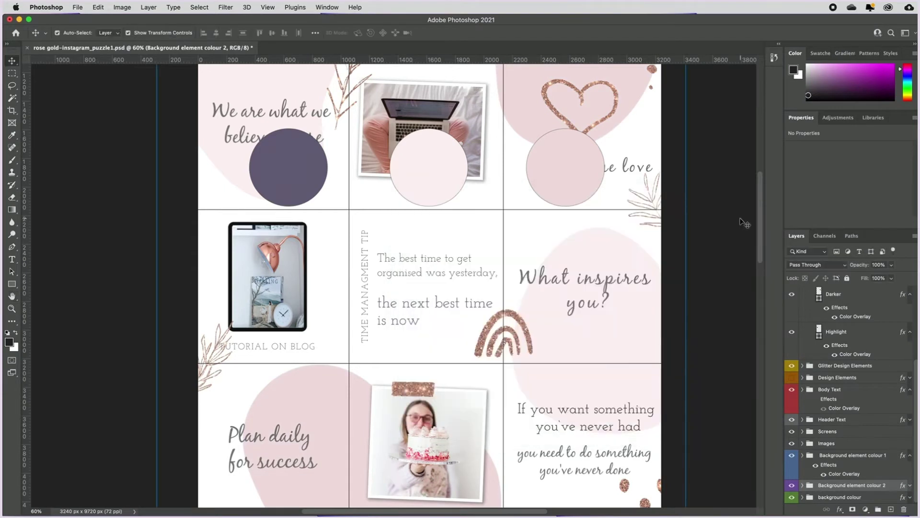
View the whole template at 15% zoom, hide the Glitter Design Elements group and show the Design Elements group instead.
{"action": "left_click", "coordinate": [35, 511]}
{"action": "type", "text": "15"}
{"action": "key", "text": "Return"}
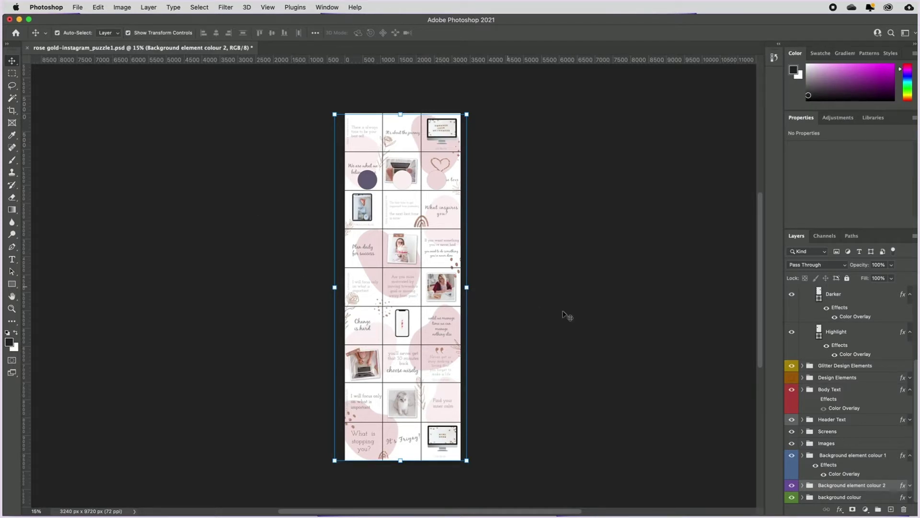
{"action": "scroll", "coordinate": [827, 337], "scroll_direction": "up", "scroll_amount": 1}
{"action": "scroll", "coordinate": [828, 337], "scroll_direction": "up", "scroll_amount": 5}
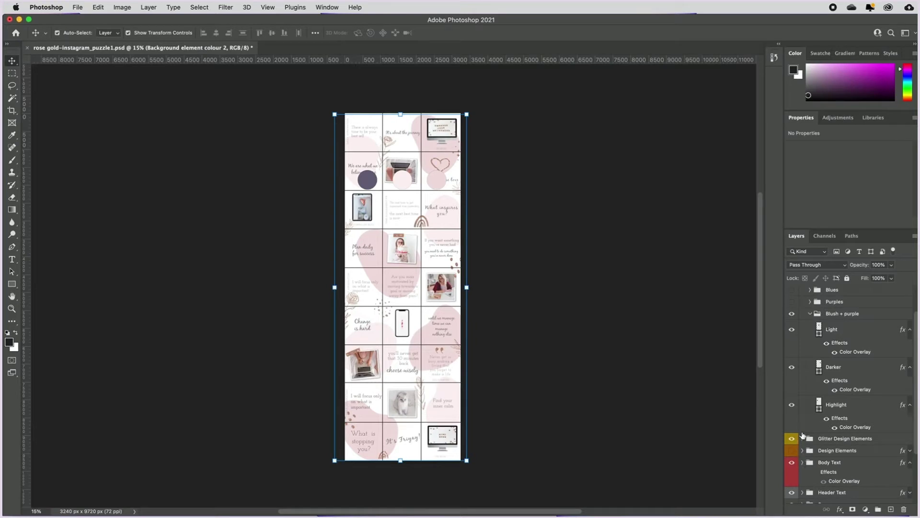
{"action": "scroll", "coordinate": [802, 433], "scroll_direction": "down", "scroll_amount": 3}
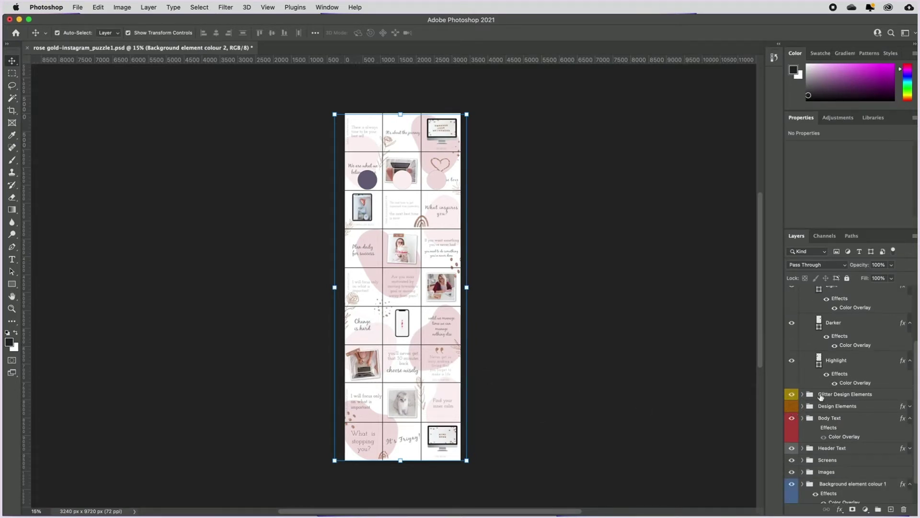
{"action": "left_click_drag", "start_coordinate": [792, 394], "coordinate": [792, 406]}
{"action": "left_click", "coordinate": [791, 406]}
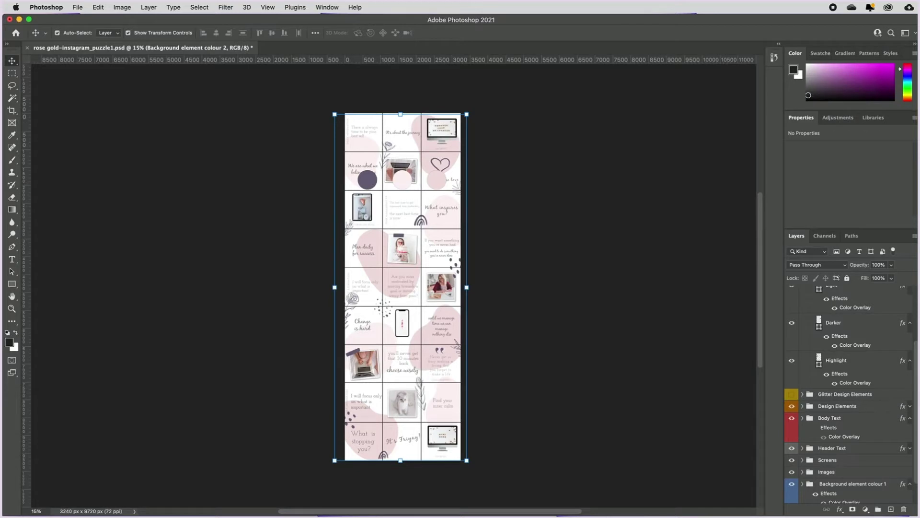
Set the Design Elements group's Color Overlay to a bright magenta (#df39ba) and apply the layer style.
{"action": "double_click", "coordinate": [903, 408]}
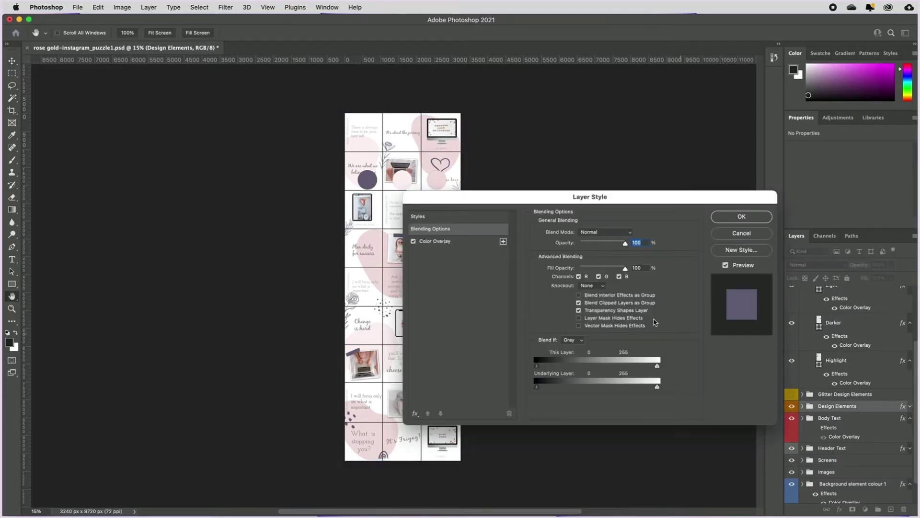
{"action": "left_click", "coordinate": [434, 244]}
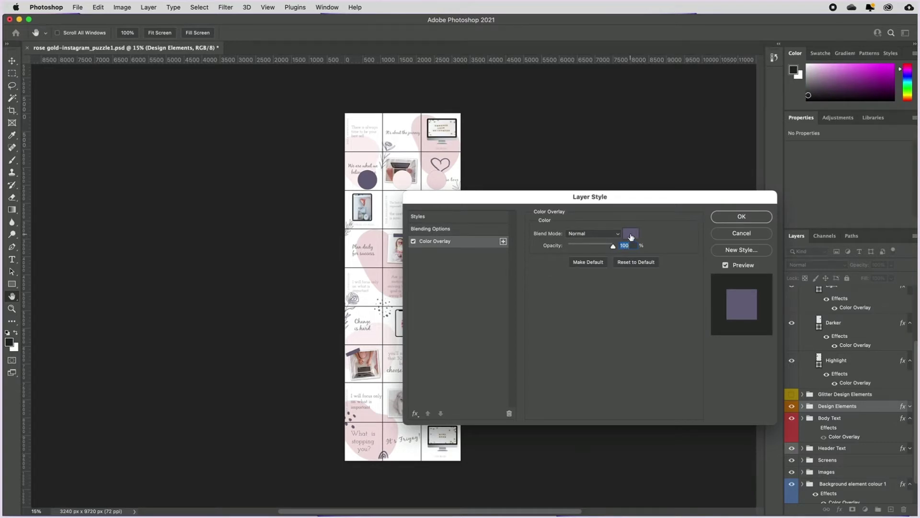
{"action": "left_click", "coordinate": [631, 235]}
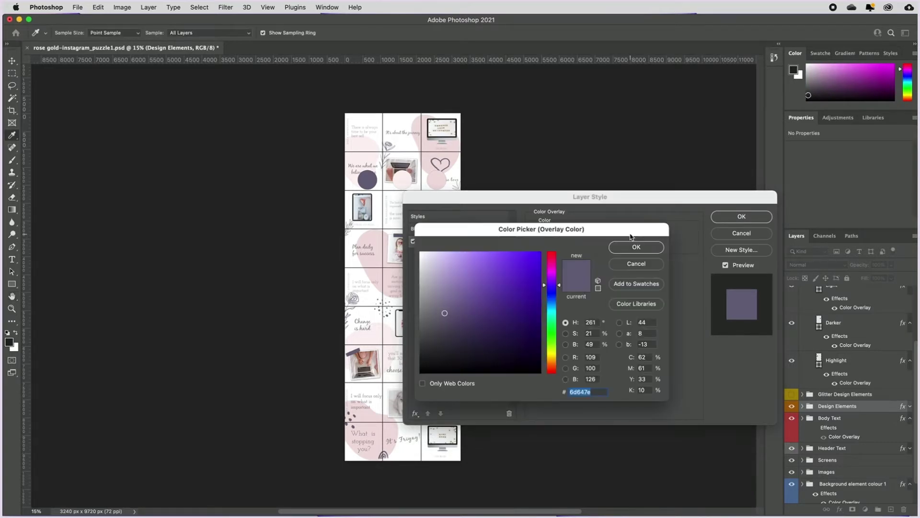
{"action": "left_click", "coordinate": [551, 268]}
{"action": "left_click", "coordinate": [510, 267]}
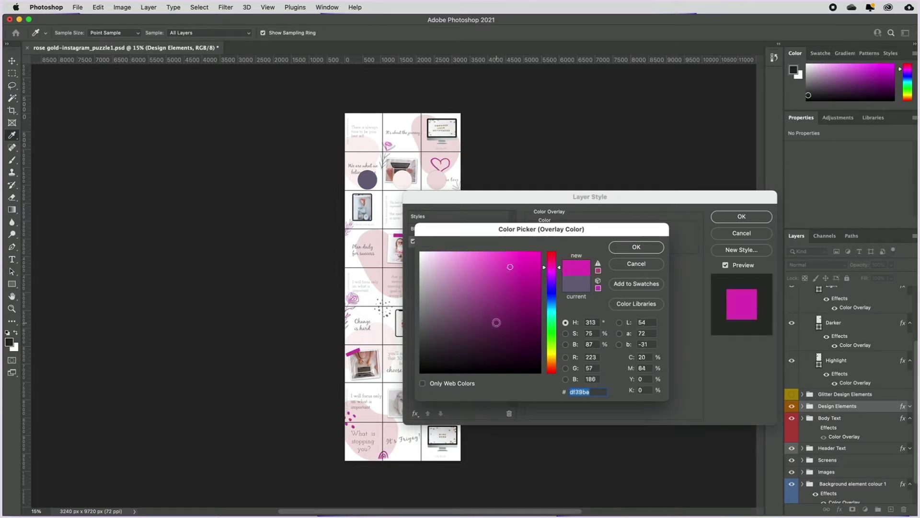
{"action": "left_click", "coordinate": [637, 246]}
{"action": "left_click", "coordinate": [722, 223]}
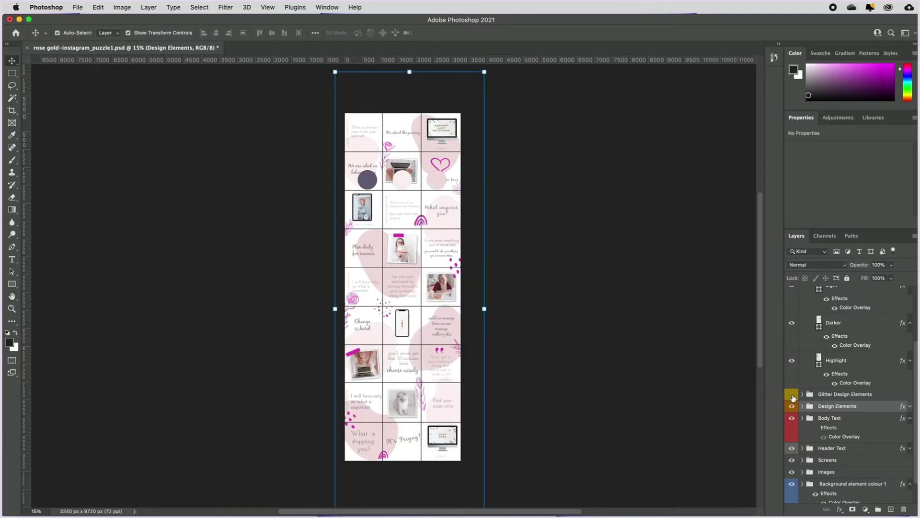
Show the Glitter Design Elements group together with the Design Elements and check where they overlap at 50% zoom.
{"action": "left_click", "coordinate": [792, 394]}
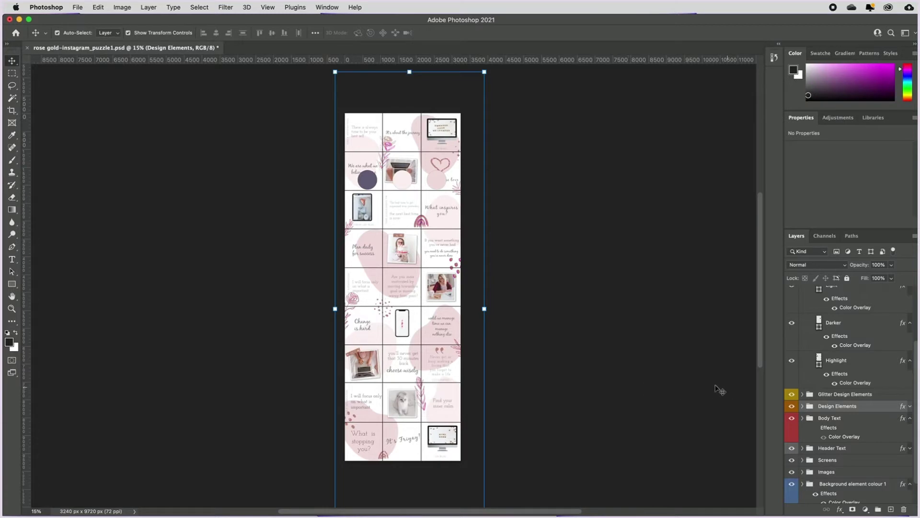
{"action": "left_click", "coordinate": [38, 511]}
{"action": "type", "text": "50"}
{"action": "key", "text": "Return"}
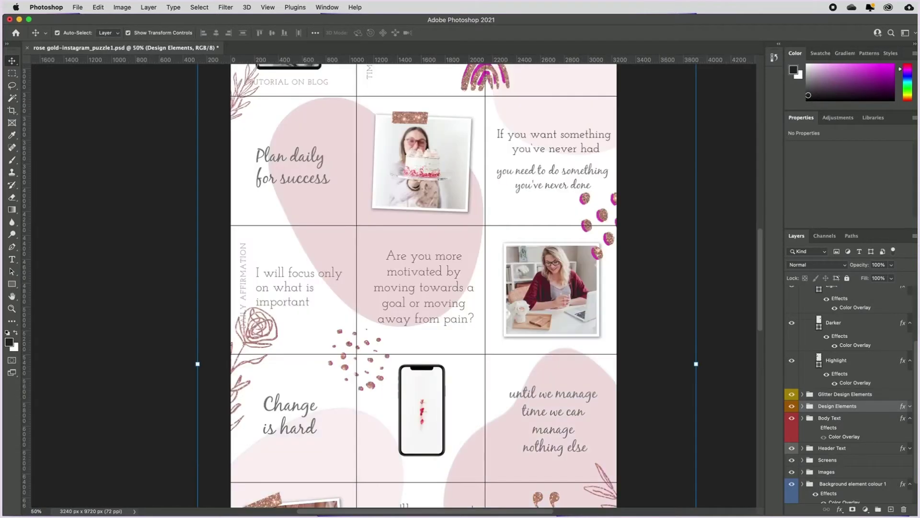
{"action": "scroll", "coordinate": [424, 284], "scroll_direction": "down", "scroll_amount": 10}
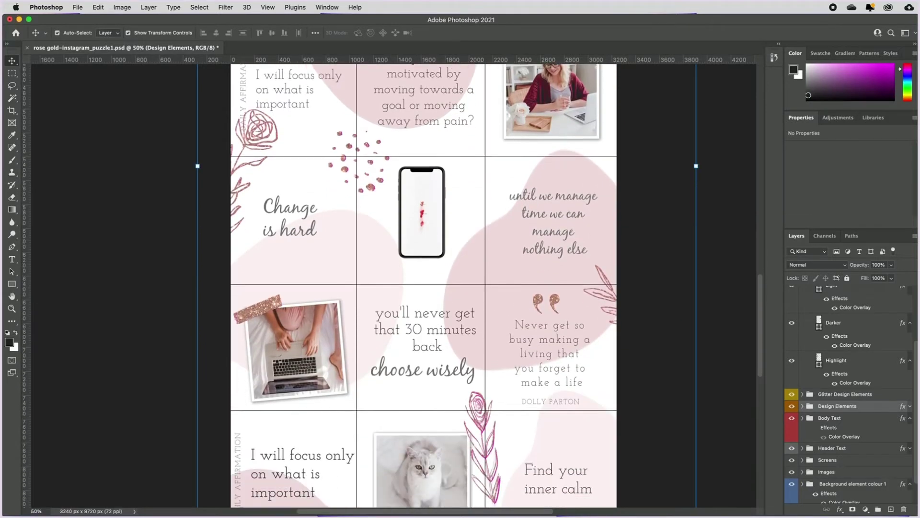
{"action": "scroll", "coordinate": [368, 462], "scroll_direction": "down", "scroll_amount": 2}
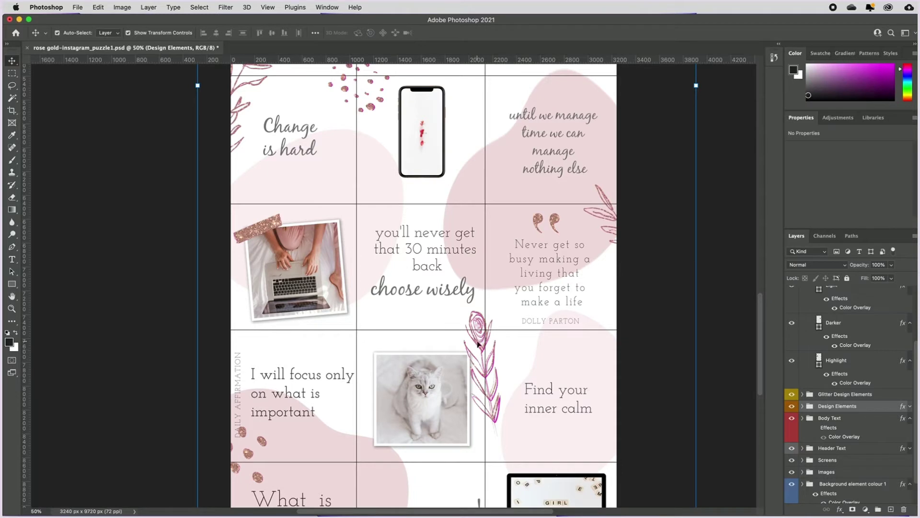
{"action": "left_click", "coordinate": [128, 349]}
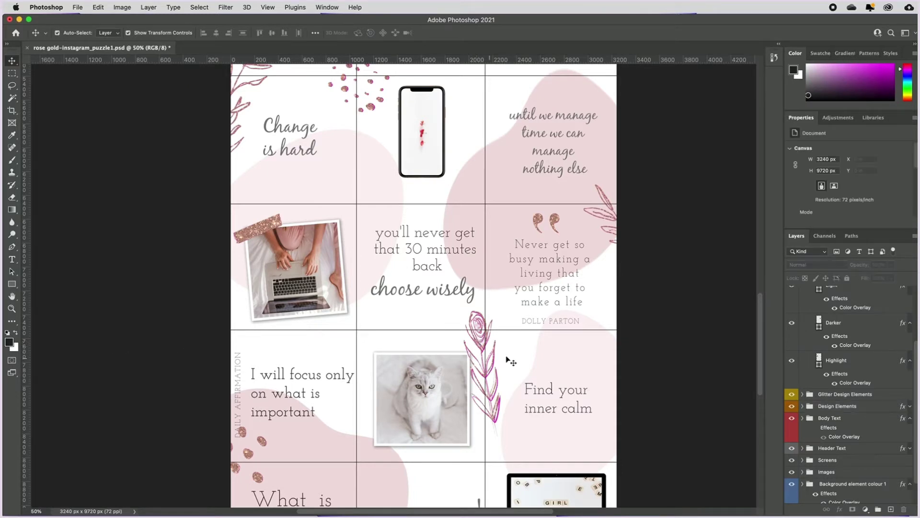
Move the magenta rose off its glitter copy onto the "Find your inner calm" post and hide the Design Elements group.
{"action": "left_click_drag", "start_coordinate": [471, 335], "coordinate": [580, 322]}
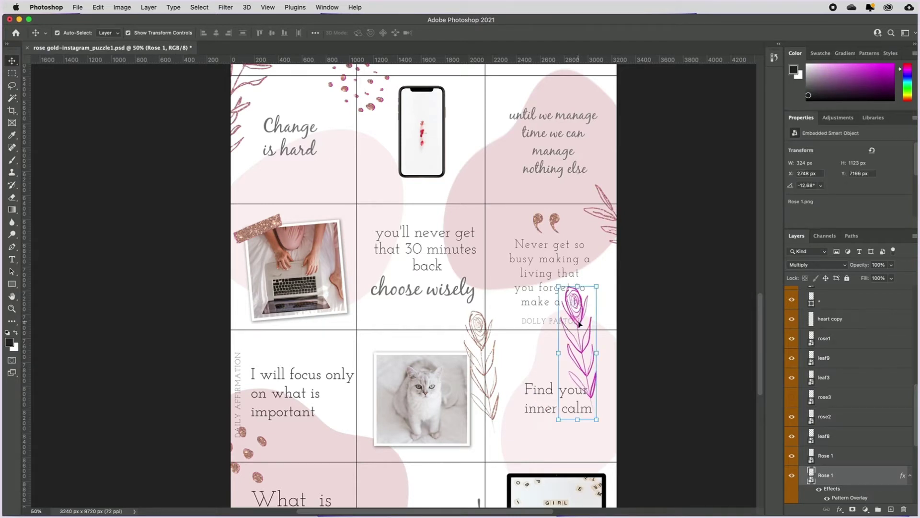
{"action": "mouse_move", "coordinate": [579, 325]}
{"action": "left_mouse_down"}
{"action": "mouse_move", "coordinate": [530, 320]}
{"action": "mouse_move", "coordinate": [569, 322]}
{"action": "left_mouse_up"}
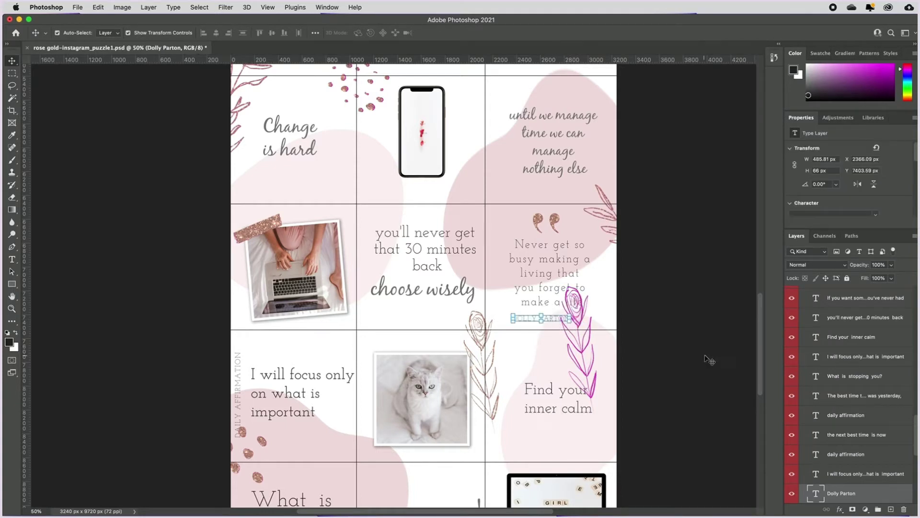
{"action": "scroll", "coordinate": [807, 346], "scroll_direction": "down", "scroll_amount": 5}
{"action": "scroll", "coordinate": [807, 345], "scroll_direction": "up", "scroll_amount": 5}
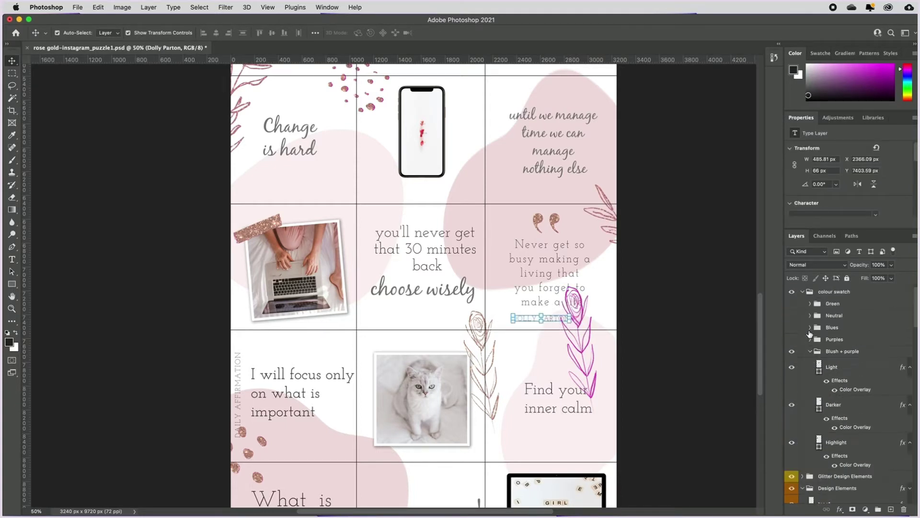
{"action": "left_click", "coordinate": [792, 490]}
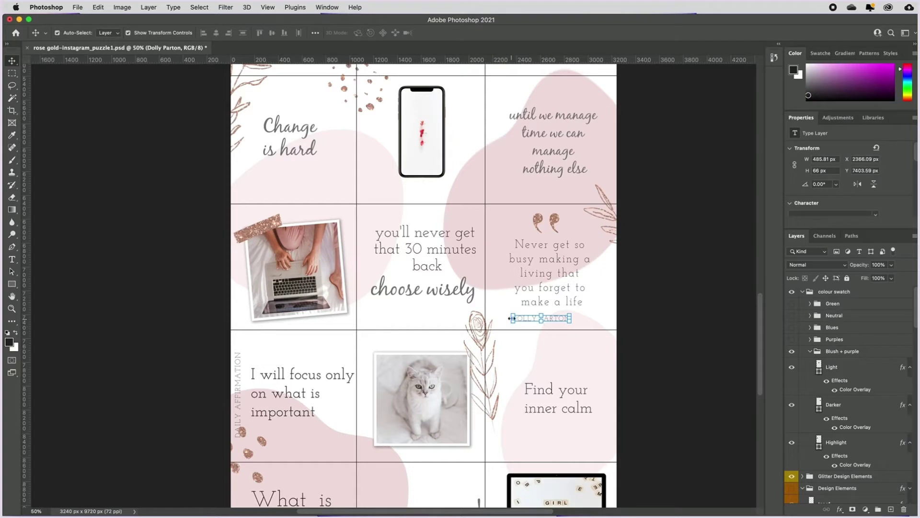
Move the DOLLY PARTON credit back so it is centred beneath the quote text, and deselect it.
{"action": "left_click_drag", "start_coordinate": [526, 322], "coordinate": [535, 321]}
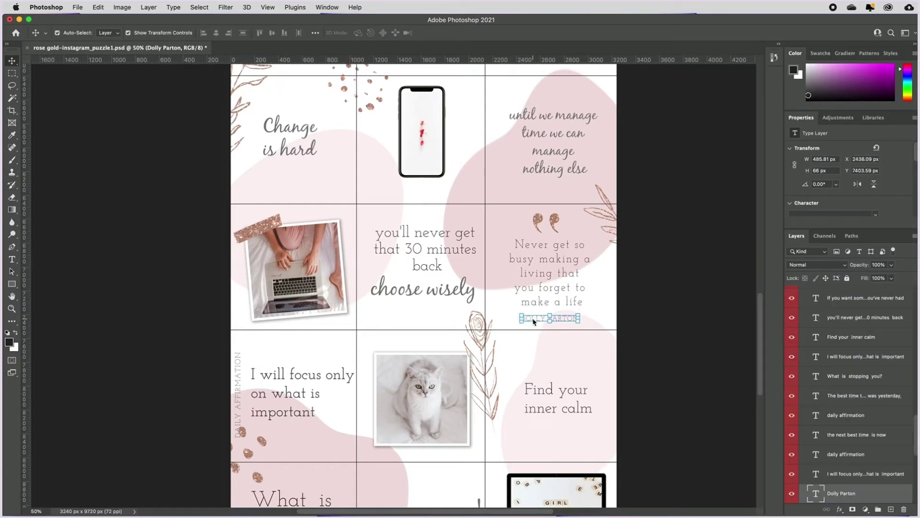
{"action": "left_click", "coordinate": [645, 287]}
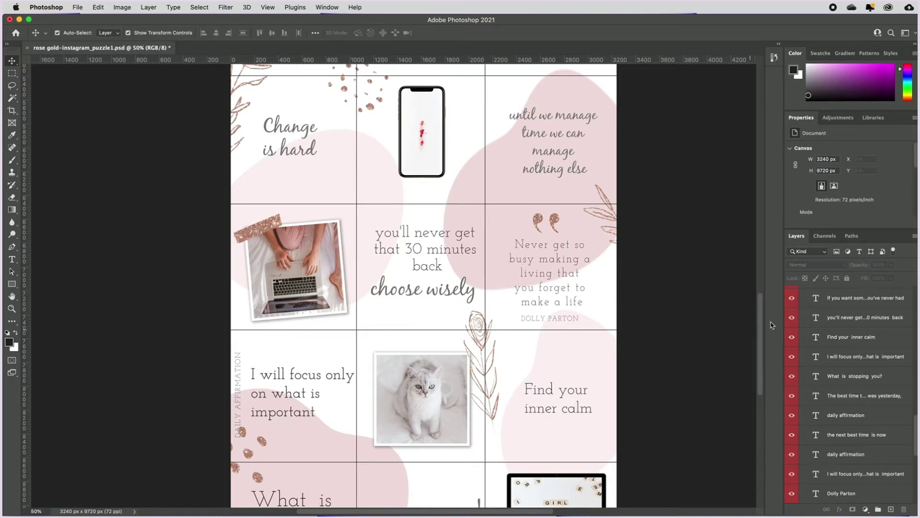
{"action": "scroll", "coordinate": [828, 319], "scroll_direction": "down", "scroll_amount": 10}
{"action": "scroll", "coordinate": [828, 319], "scroll_direction": "up", "scroll_amount": 5}
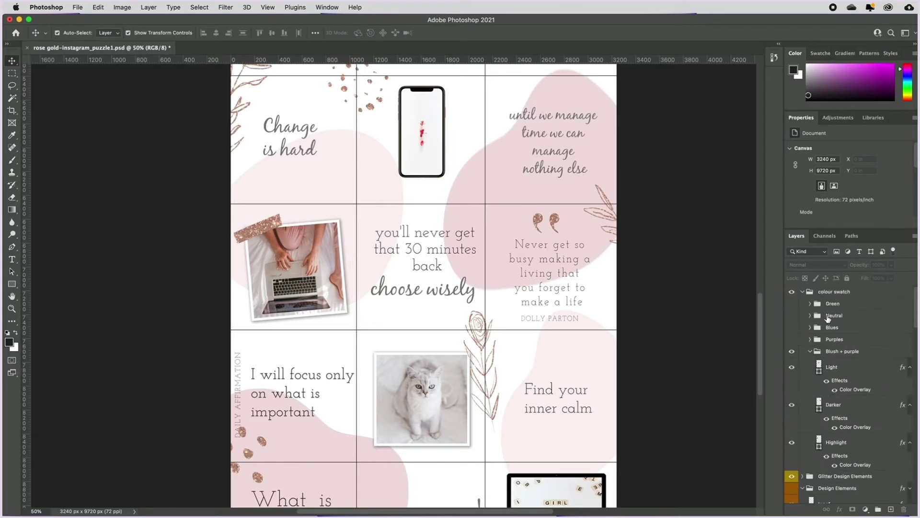
Collapse the Design Elements group and look over the whole puzzle grid from the first row of posts to the last.
{"action": "scroll", "coordinate": [828, 317], "scroll_direction": "down", "scroll_amount": 4}
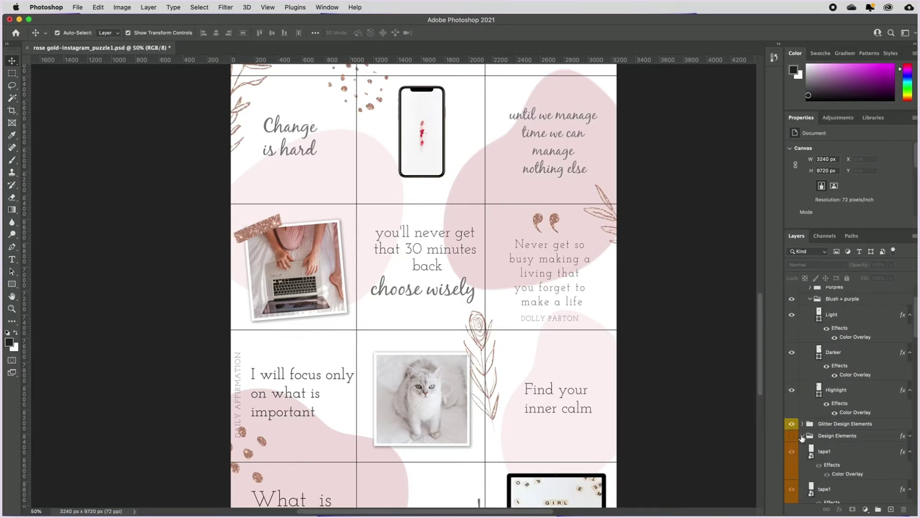
{"action": "left_click", "coordinate": [803, 435]}
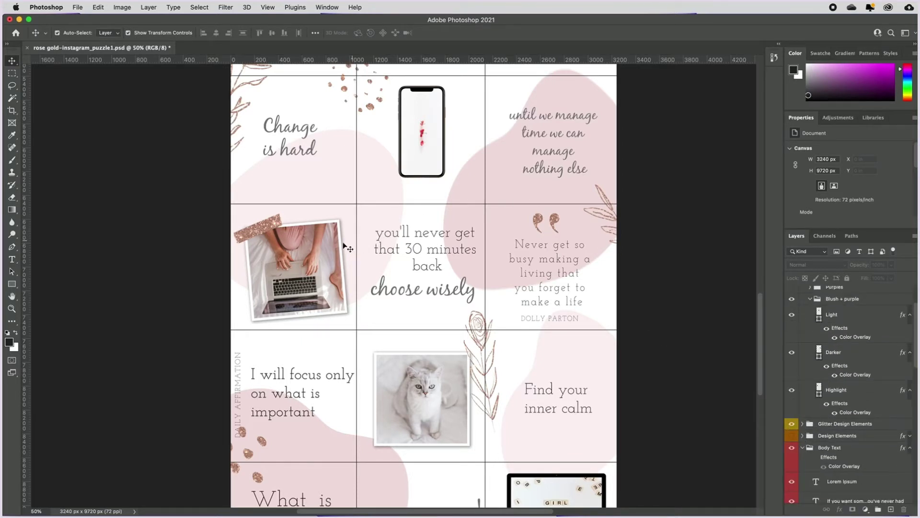
{"action": "scroll", "coordinate": [309, 297], "scroll_direction": "up", "scroll_amount": 15}
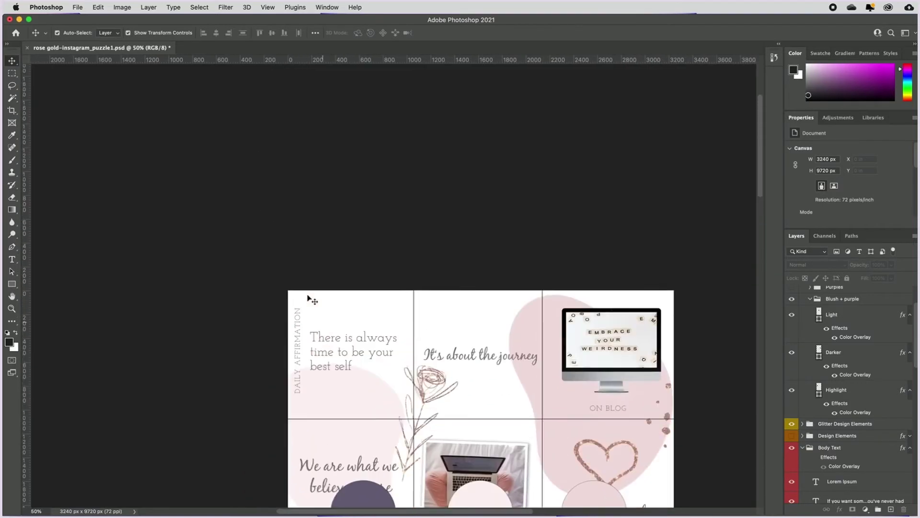
{"action": "scroll", "coordinate": [309, 297], "scroll_direction": "down", "scroll_amount": 5}
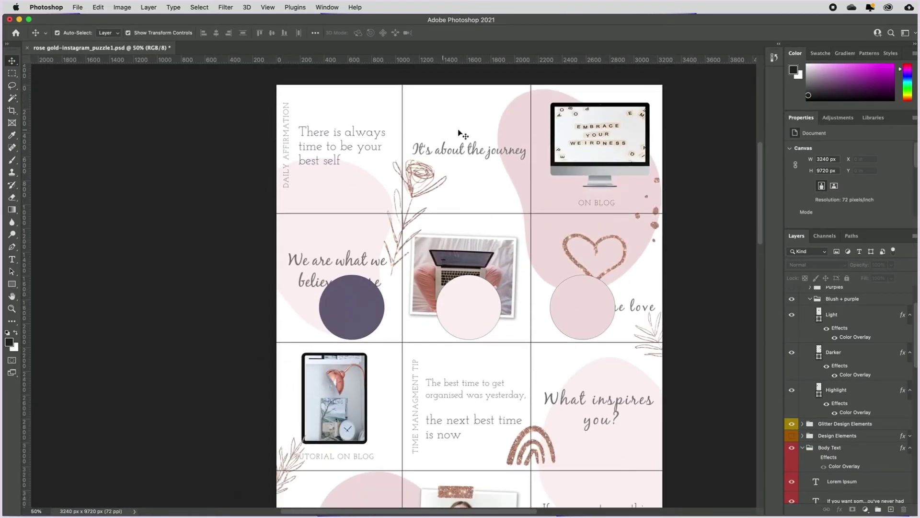
{"action": "scroll", "coordinate": [417, 242], "scroll_direction": "down", "scroll_amount": 20}
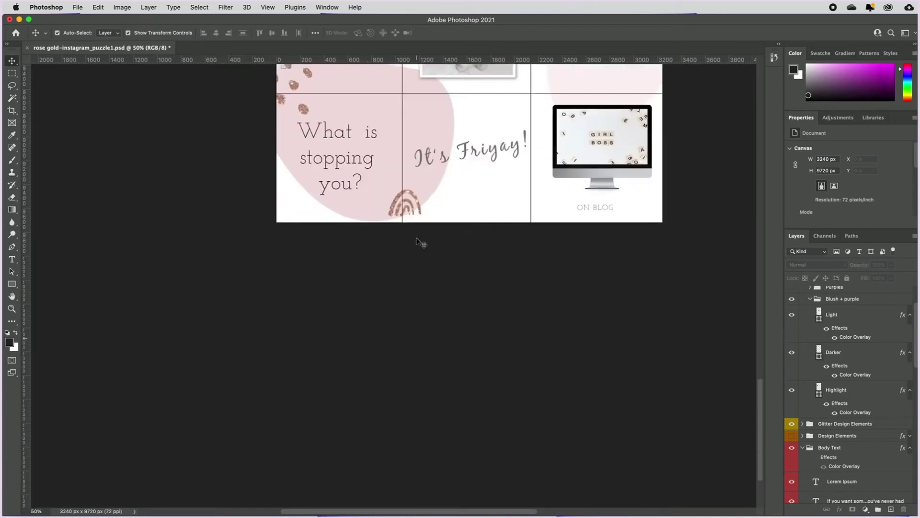
{"action": "scroll", "coordinate": [417, 242], "scroll_direction": "up", "scroll_amount": 8}
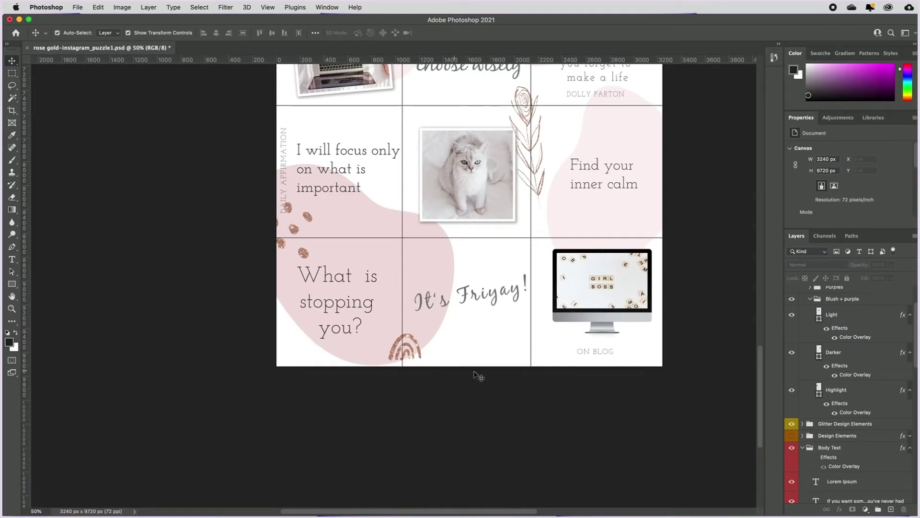
{"action": "scroll", "coordinate": [495, 301], "scroll_direction": "up", "scroll_amount": 20}
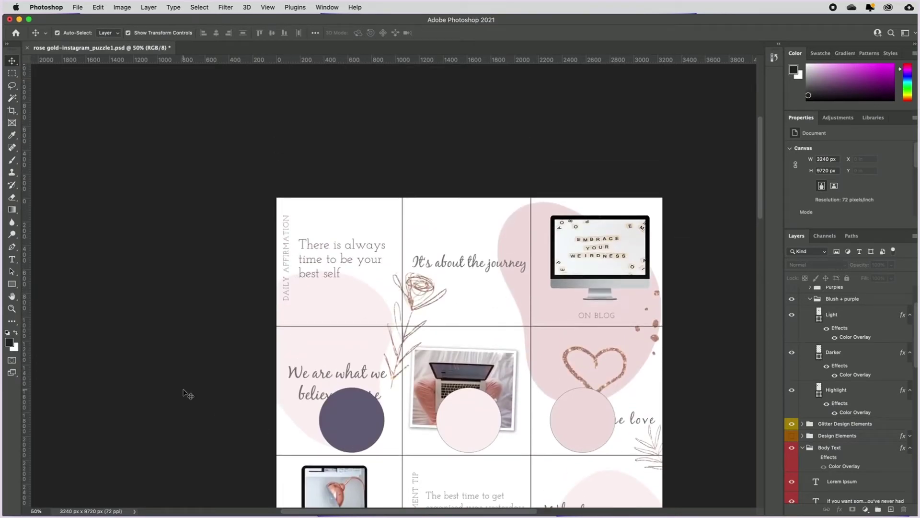
{"action": "scroll", "coordinate": [187, 394], "scroll_direction": "down", "scroll_amount": 15}
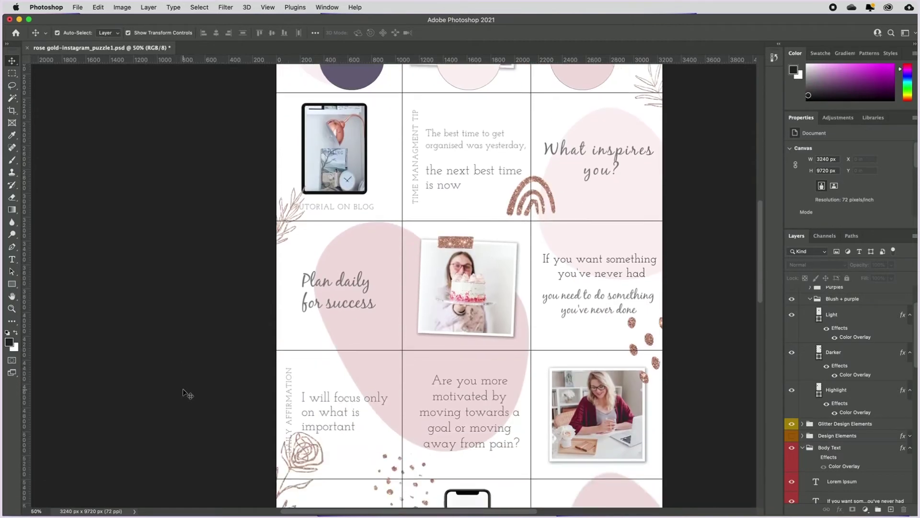
{"action": "scroll", "coordinate": [187, 394], "scroll_direction": "down", "scroll_amount": 15}
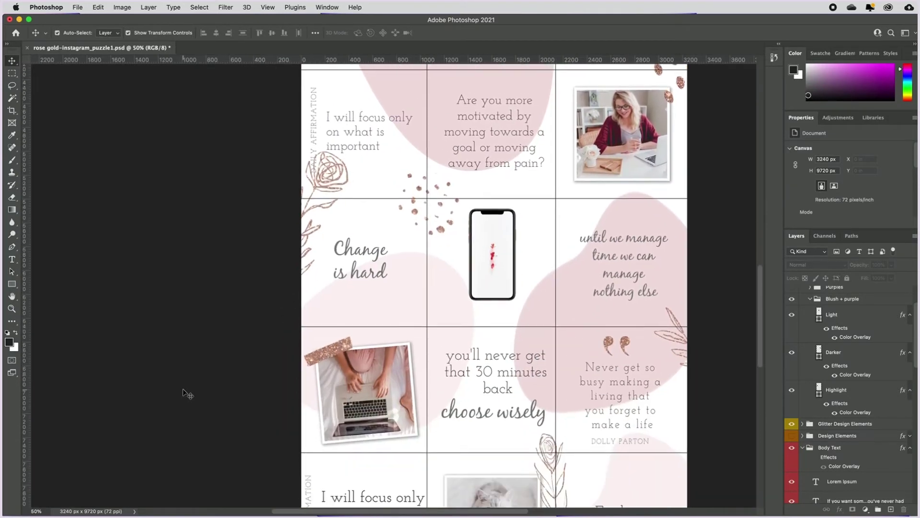
{"action": "scroll", "coordinate": [187, 394], "scroll_direction": "right", "scroll_amount": 2}
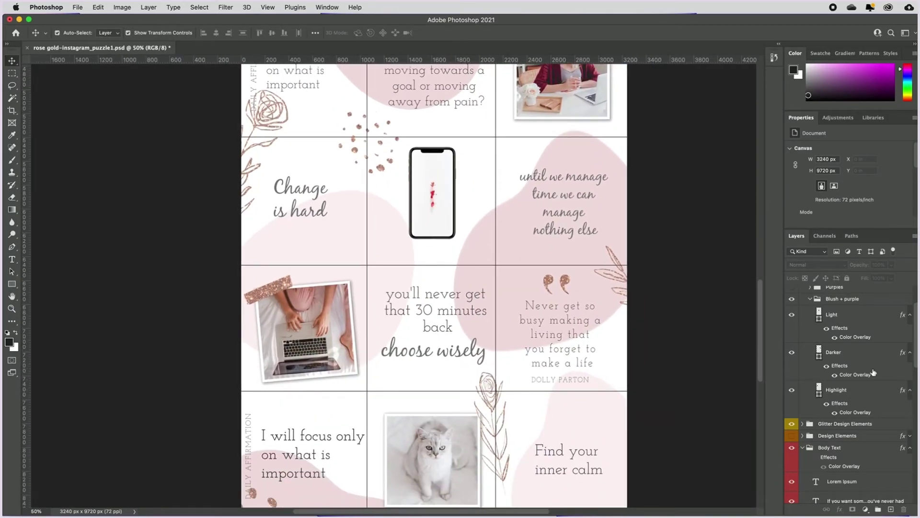
Hide and collapse the colour swatch group, and expand the Glitter Design Elements group.
{"action": "scroll", "coordinate": [913, 349], "scroll_direction": "up", "scroll_amount": 3}
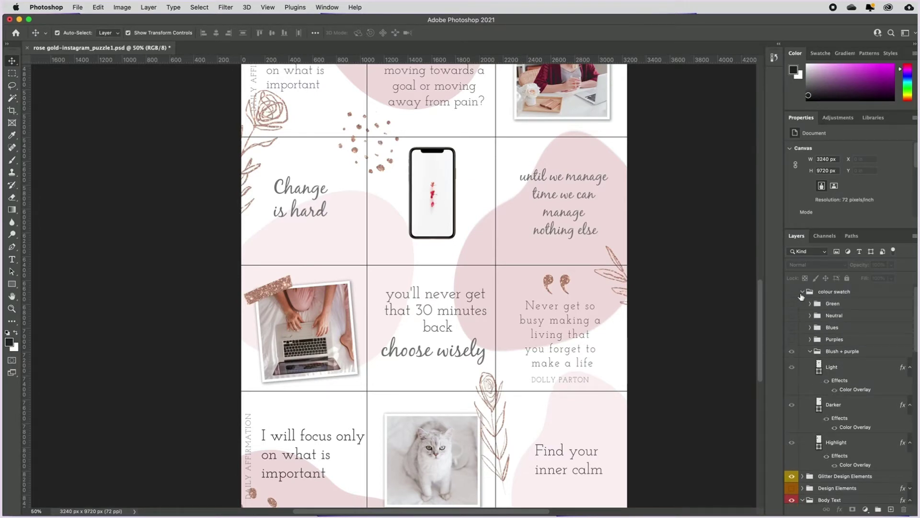
{"action": "left_click", "coordinate": [803, 292]}
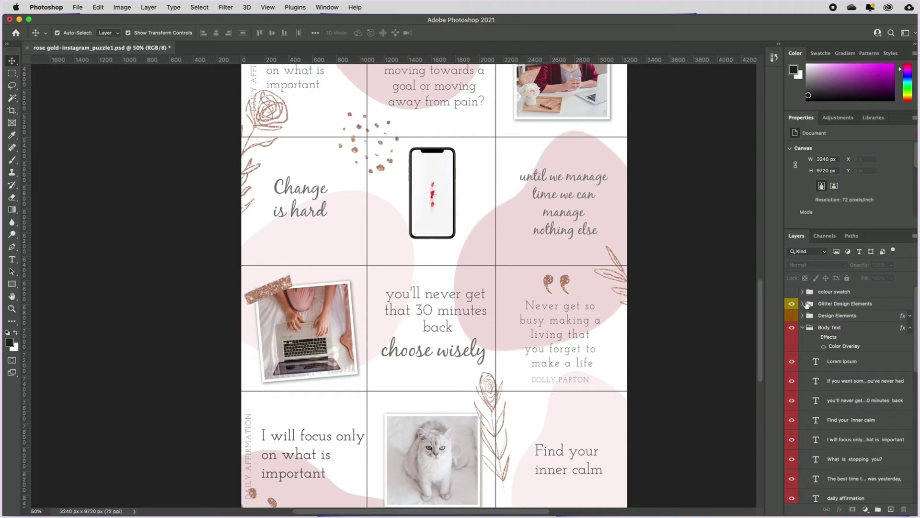
{"action": "left_click", "coordinate": [803, 304]}
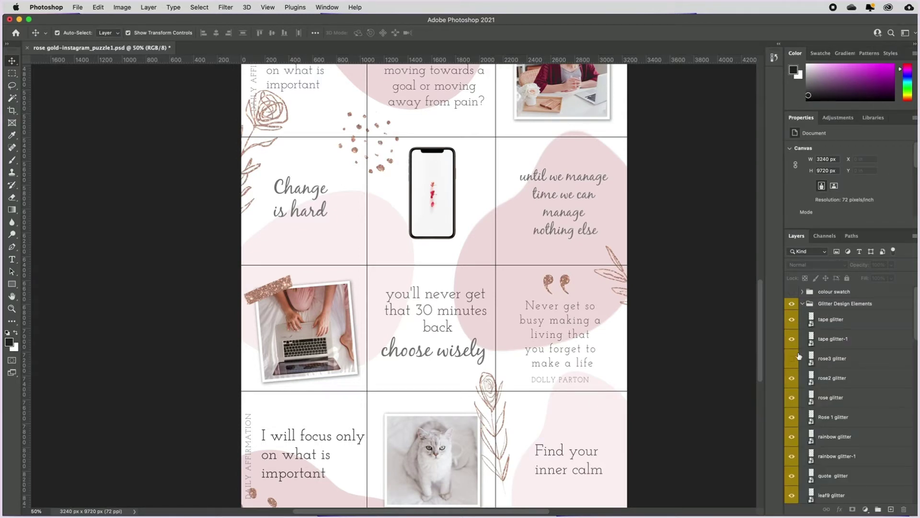
Duplicate the quote glitter layer and move the copy just below the phone mockup, at about X 1456 px, Y 6310 px.
{"action": "left_click", "coordinate": [792, 476]}
{"action": "left_click", "coordinate": [792, 476]}
{"action": "left_click", "coordinate": [830, 477]}
{"action": "right_click", "coordinate": [830, 477]}
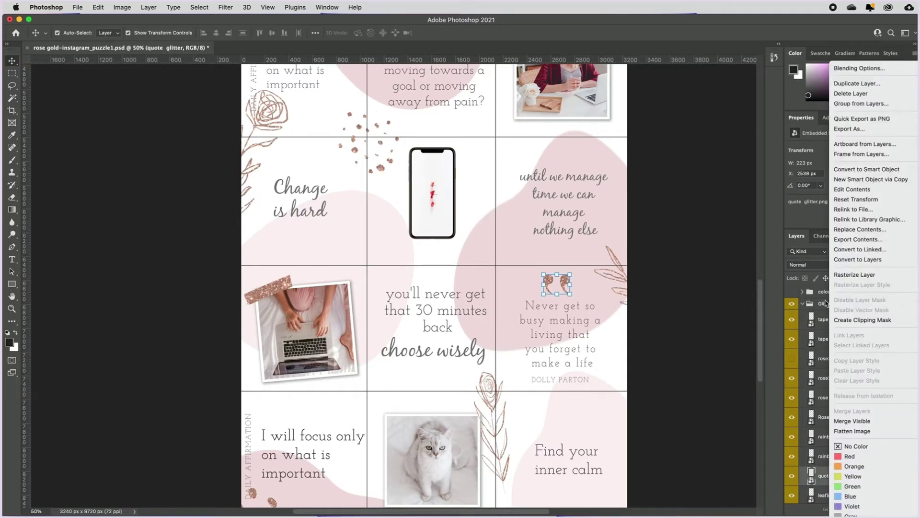
{"action": "left_click", "coordinate": [842, 84]}
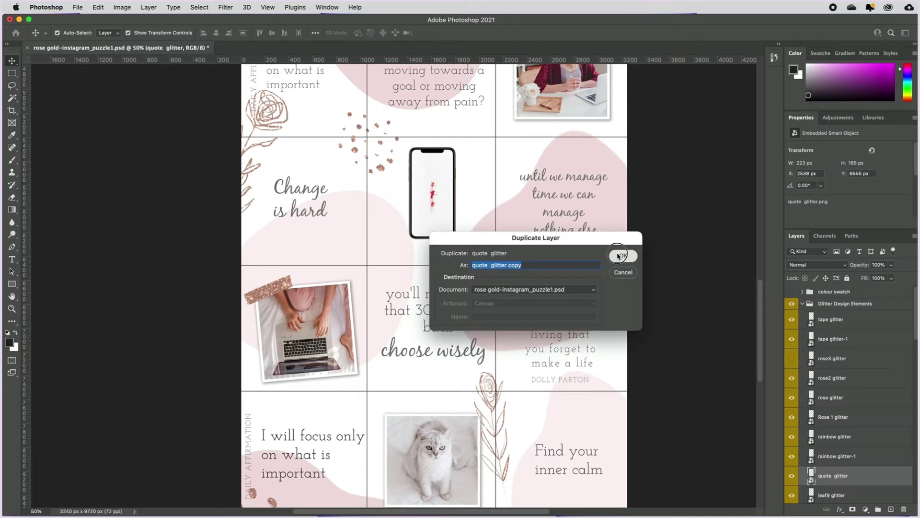
{"action": "left_click", "coordinate": [623, 255]}
{"action": "left_click_drag", "start_coordinate": [550, 282], "coordinate": [422, 253]}
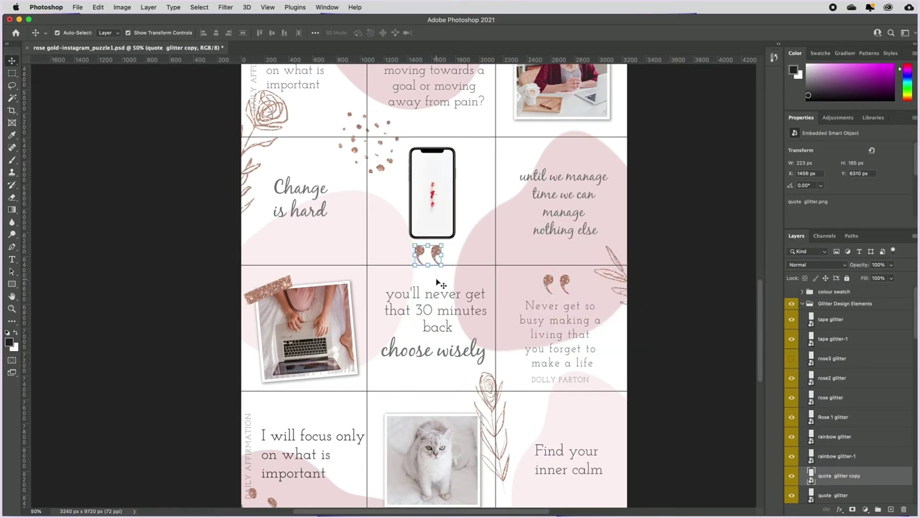
Delete the quote glitter copy, collapse the Glitter Design Elements and Body Text groups, and clear the selection.
{"action": "key", "text": "Delete"}
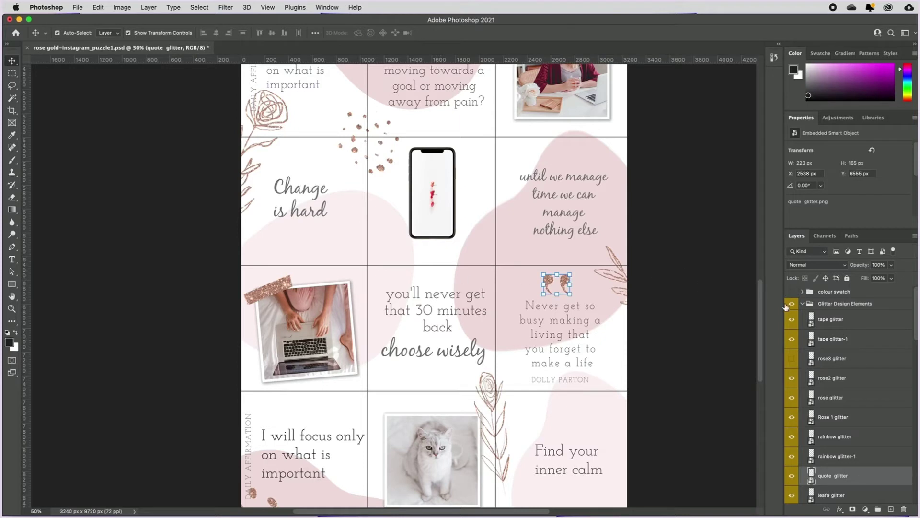
{"action": "left_click", "coordinate": [804, 304]}
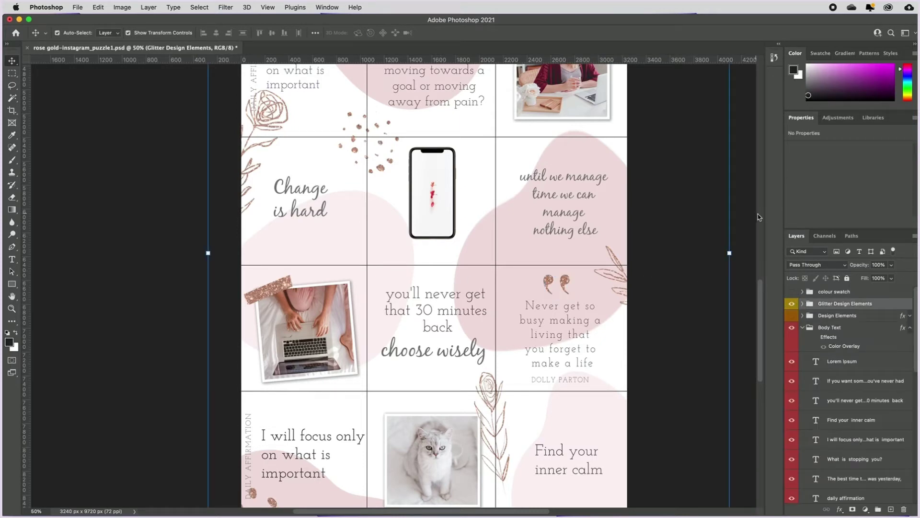
{"action": "left_click", "coordinate": [803, 329]}
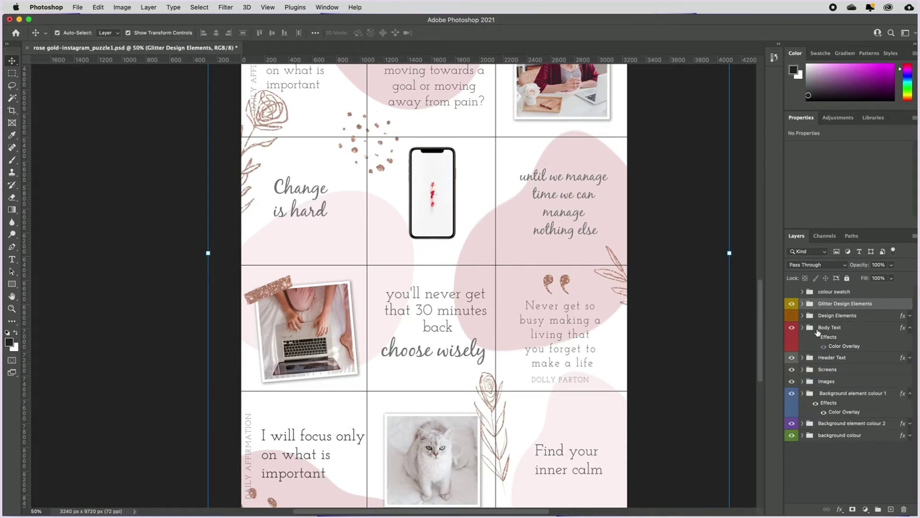
{"action": "left_click", "coordinate": [145, 272]}
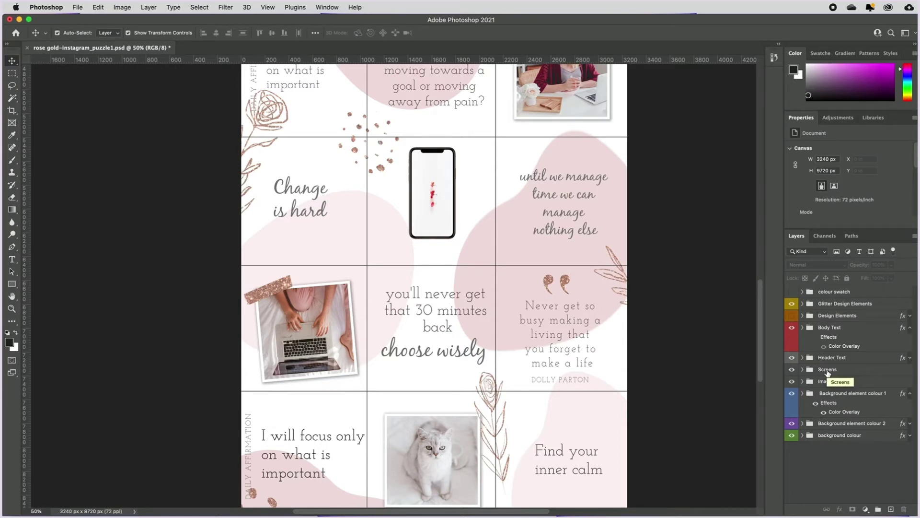
Select all text layers in the Header Text group, check the fonts available for them, and collapse the group.
{"action": "left_click", "coordinate": [803, 358]}
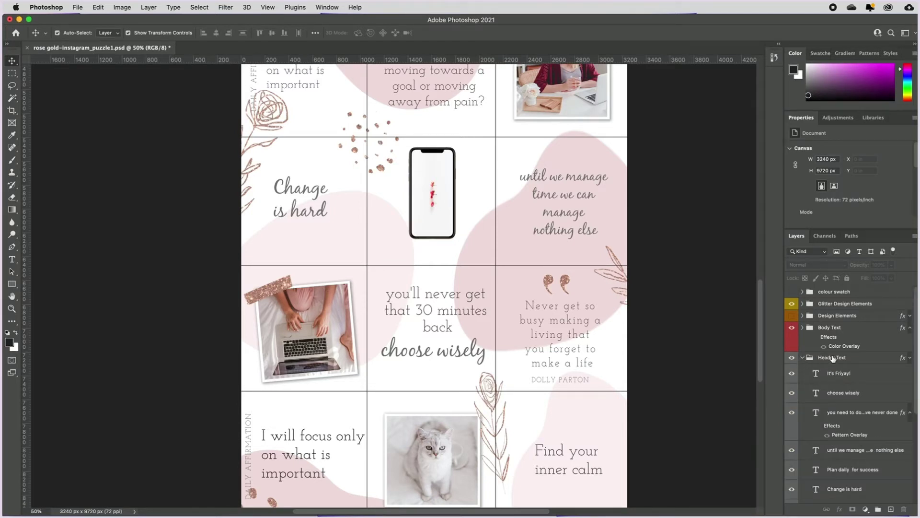
{"action": "left_click", "coordinate": [893, 380]}
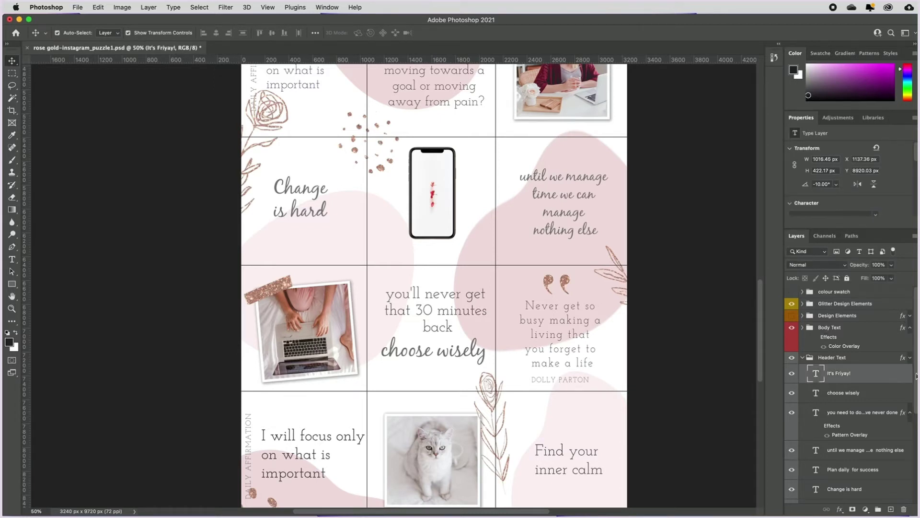
{"action": "left_click_drag", "start_coordinate": [916, 376], "coordinate": [914, 439]}
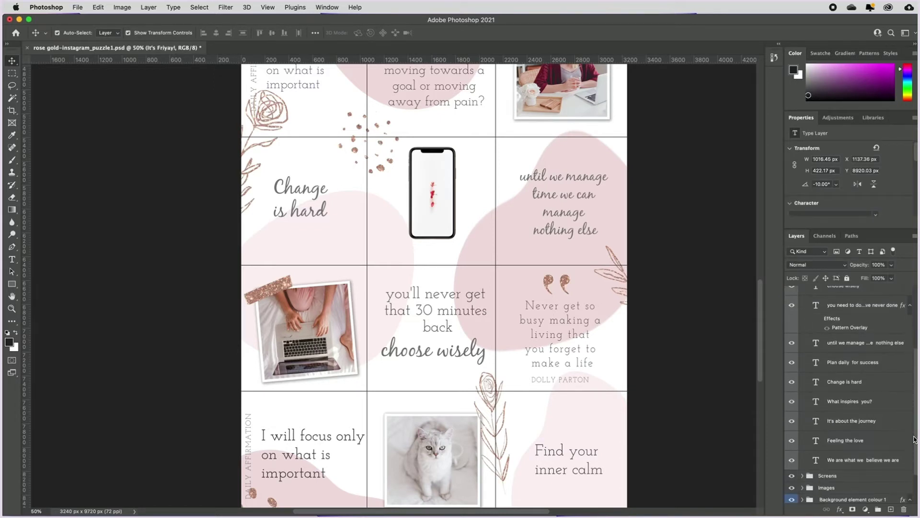
{"action": "left_click", "coordinate": [842, 461], "text": "shift"}
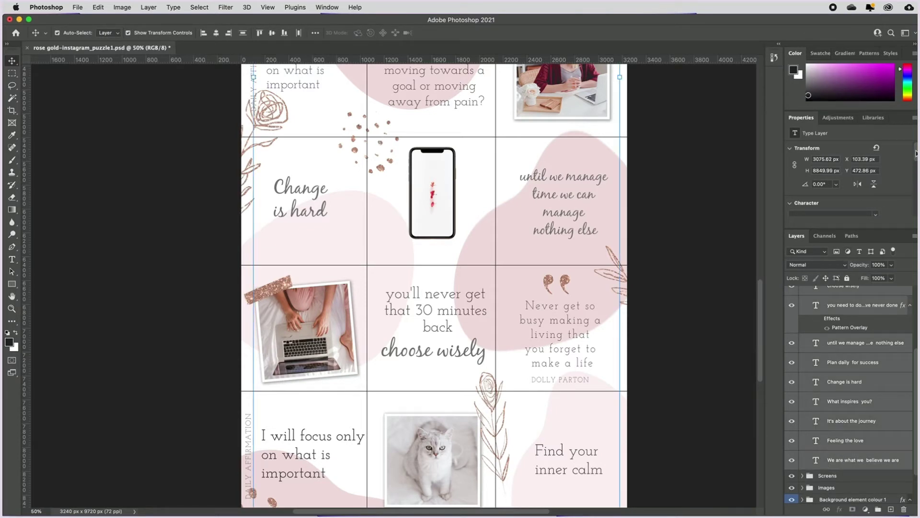
{"action": "left_click_drag", "start_coordinate": [916, 153], "coordinate": [916, 166]}
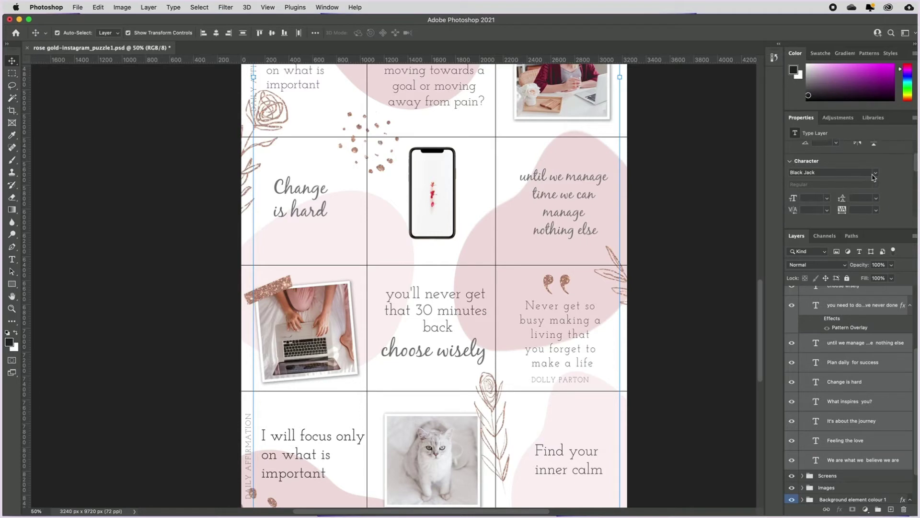
{"action": "left_click", "coordinate": [874, 173]}
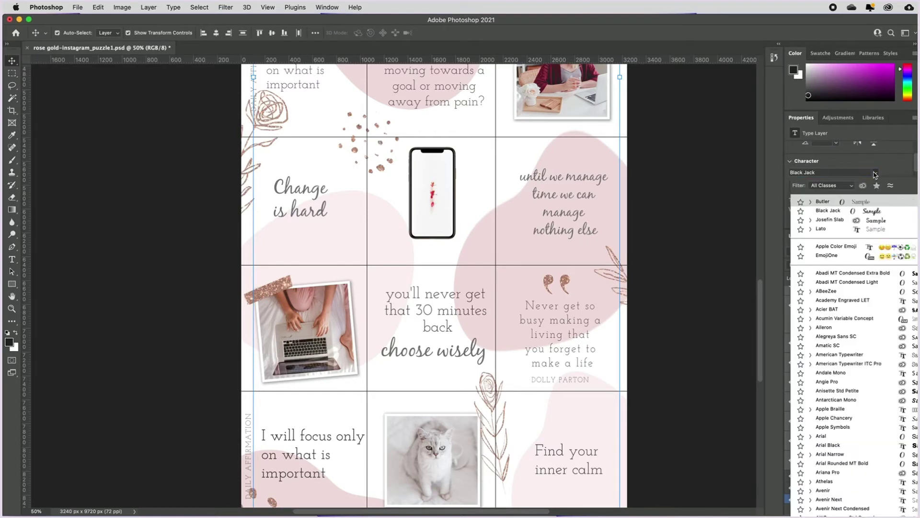
{"action": "left_click", "coordinate": [734, 191]}
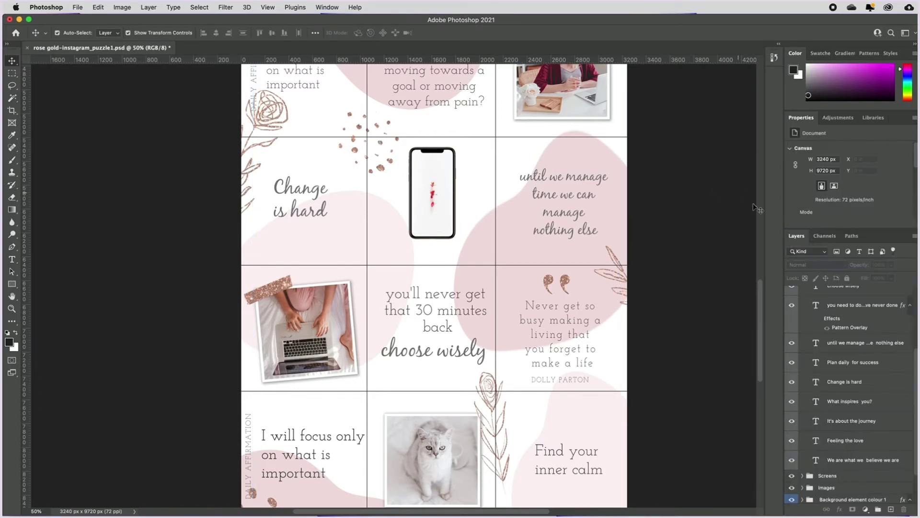
{"action": "left_click", "coordinate": [823, 333]}
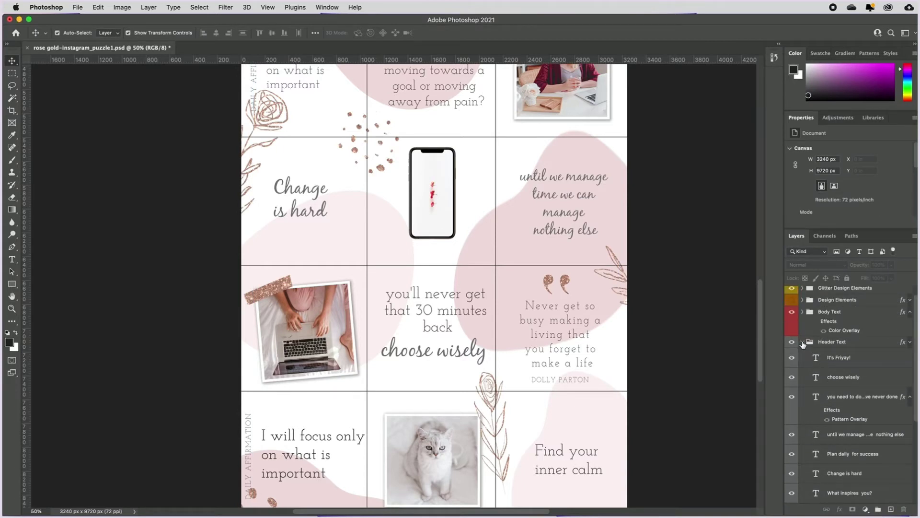
{"action": "left_click", "coordinate": [803, 342]}
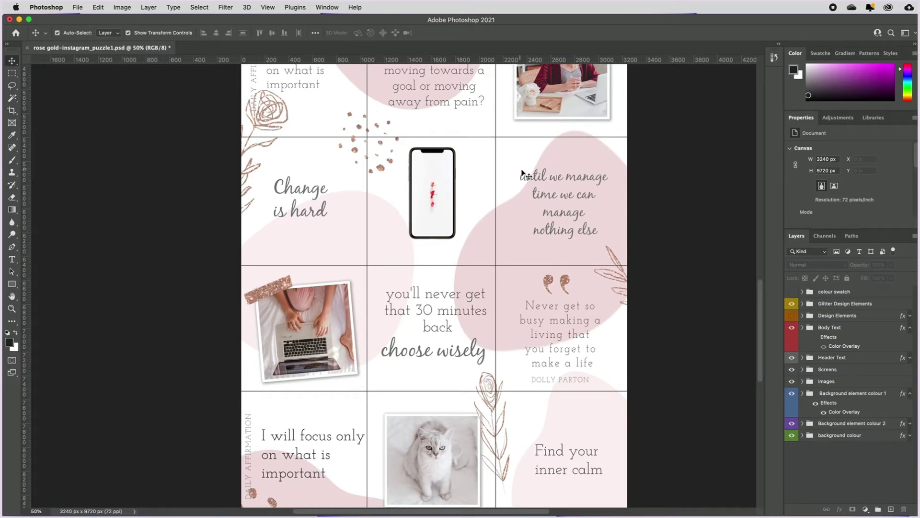
Move the "until we manage time" text higher in its post to about X 2344 px, Y 5565 px, and collapse the Header Text group.
{"action": "mouse_move", "coordinate": [556, 194]}
{"action": "left_mouse_down"}
{"action": "mouse_move", "coordinate": [484, 171]}
{"action": "mouse_move", "coordinate": [561, 181]}
{"action": "left_mouse_up"}
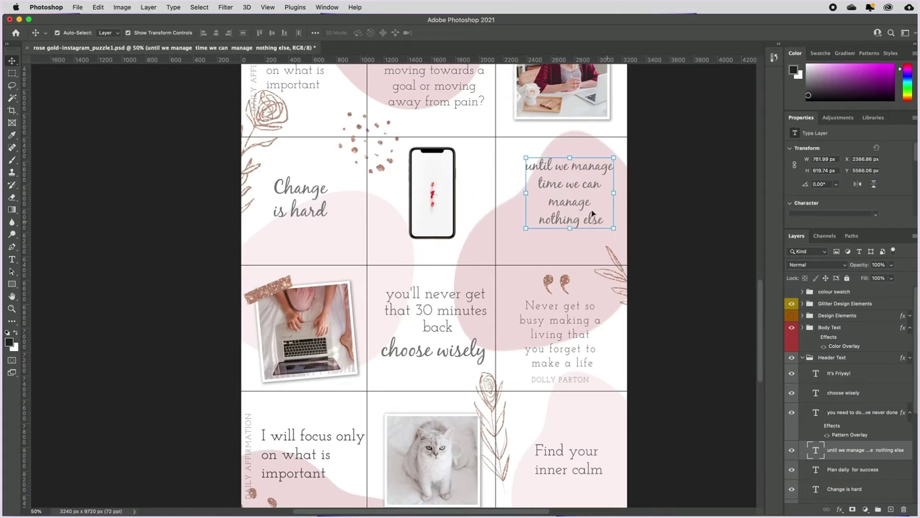
{"action": "mouse_move", "coordinate": [592, 214]}
{"action": "left_mouse_down"}
{"action": "mouse_move", "coordinate": [578, 177]}
{"action": "mouse_move", "coordinate": [587, 213]}
{"action": "left_mouse_up"}
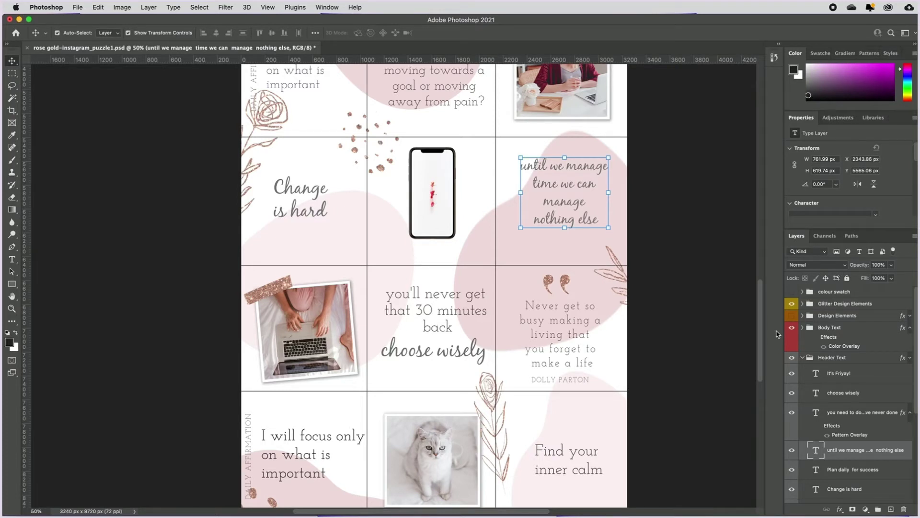
{"action": "left_click", "coordinate": [803, 359]}
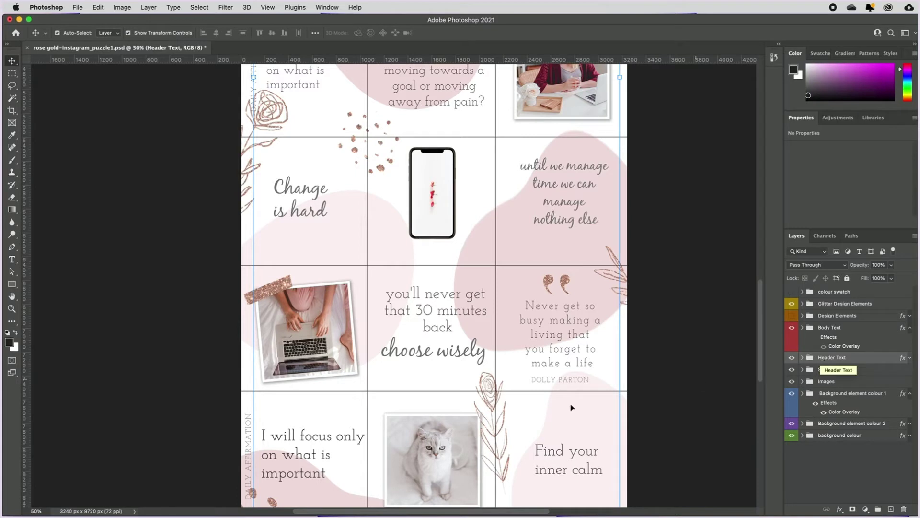
Check which image placeholder layers hold the photos in the posts, and select the cat photo's placeholder, "Place your image here 01".
{"action": "left_click", "coordinate": [433, 453]}
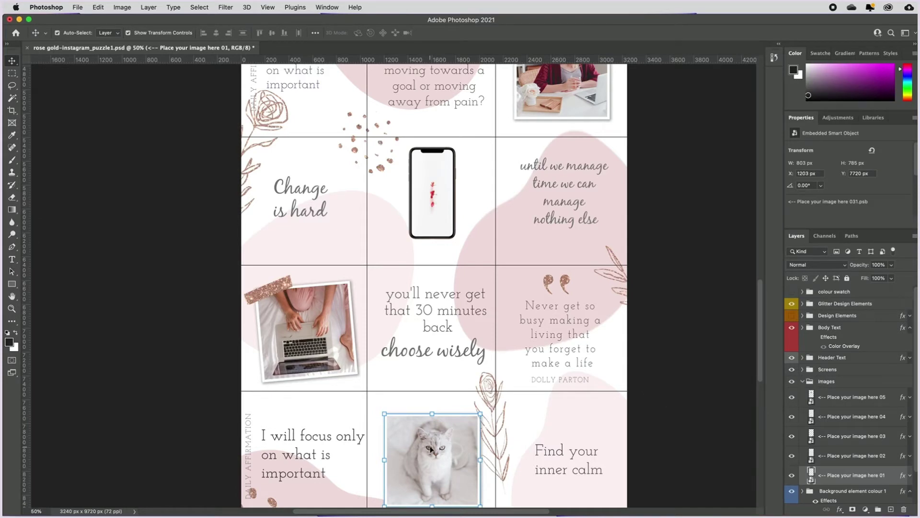
{"action": "left_click", "coordinate": [340, 344]}
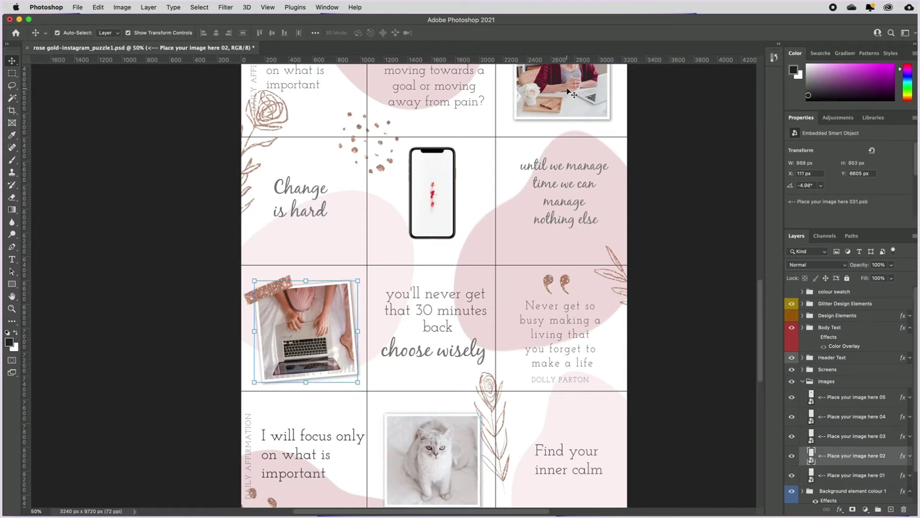
{"action": "left_click", "coordinate": [572, 94]}
{"action": "left_click", "coordinate": [430, 461]}
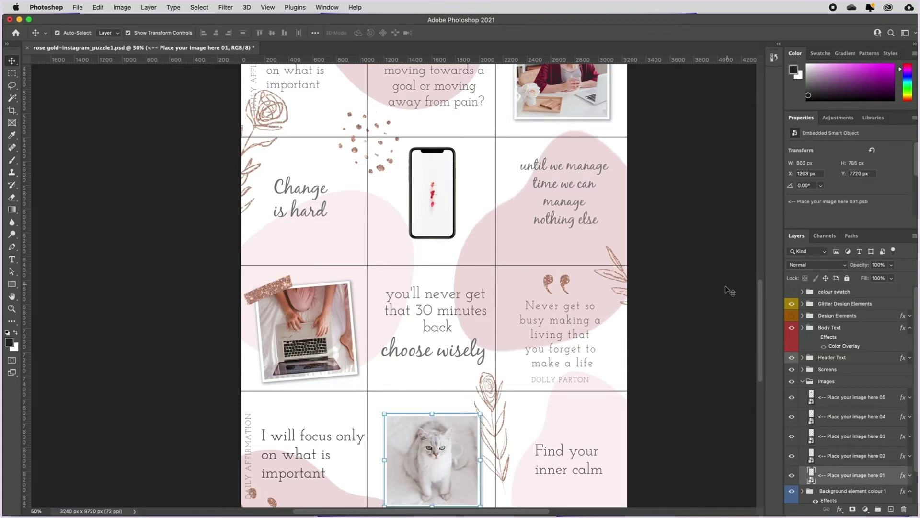
Select the phone frame and the iMac frame in the posts to locate their layers in the Screens group.
{"action": "left_click_drag", "start_coordinate": [759, 305], "coordinate": [760, 274]}
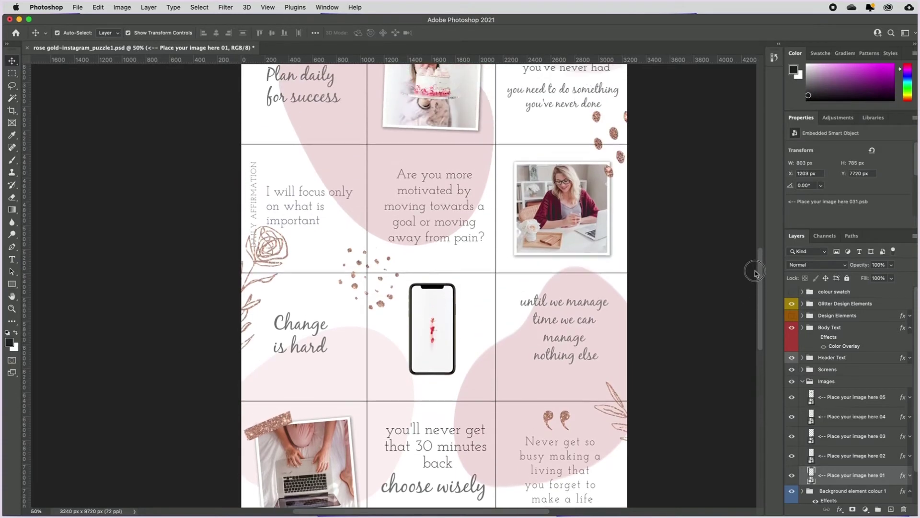
{"action": "left_click", "coordinate": [457, 325]}
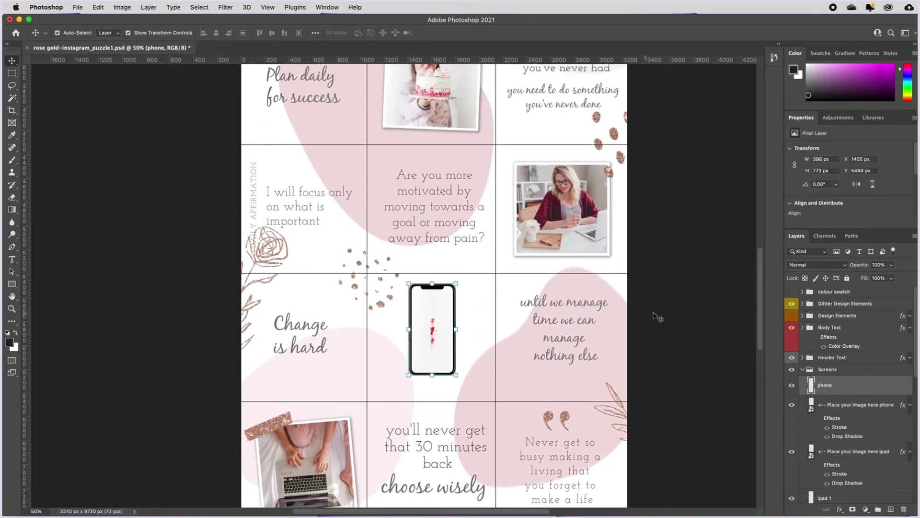
{"action": "left_click", "coordinate": [758, 297]}
{"action": "left_click_drag", "start_coordinate": [760, 263], "coordinate": [760, 209]}
{"action": "scroll", "coordinate": [351, 229], "scroll_direction": "up", "scroll_amount": 10}
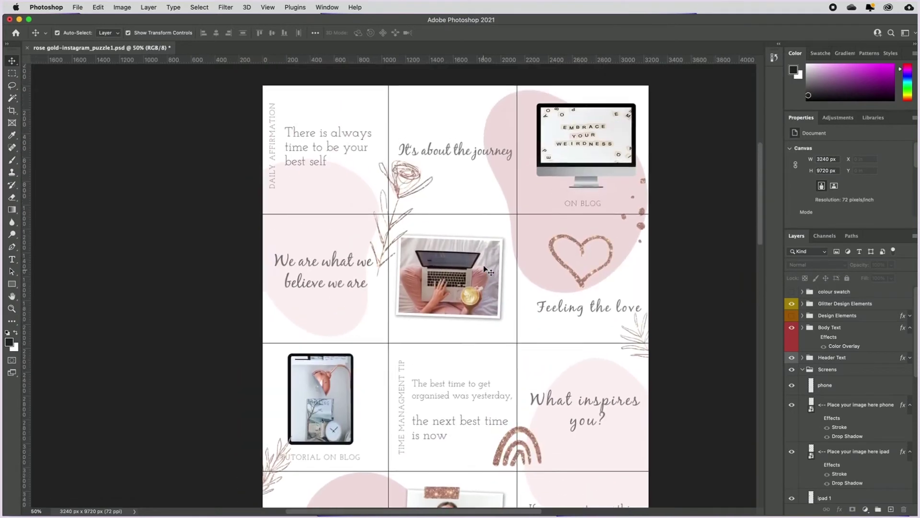
{"action": "left_click", "coordinate": [606, 207]}
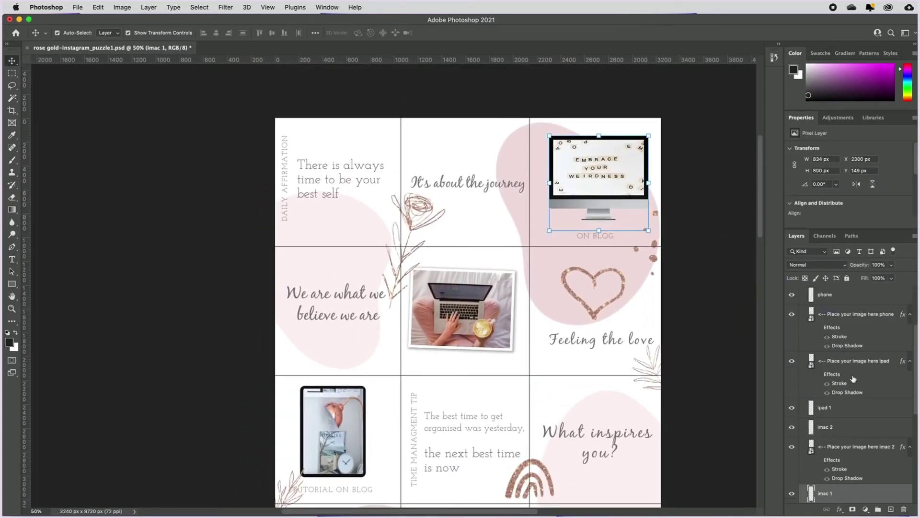
Toggle the visibility of the "imac 1" frame and its image placeholder, separately and together, to see what each contains, and restore both.
{"action": "scroll", "coordinate": [814, 314], "scroll_direction": "up", "scroll_amount": 5}
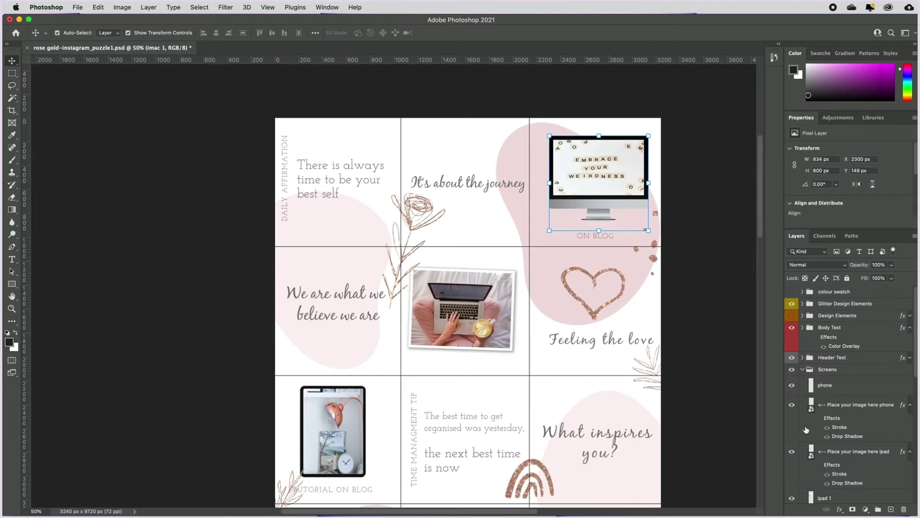
{"action": "scroll", "coordinate": [806, 429], "scroll_direction": "down", "scroll_amount": 3}
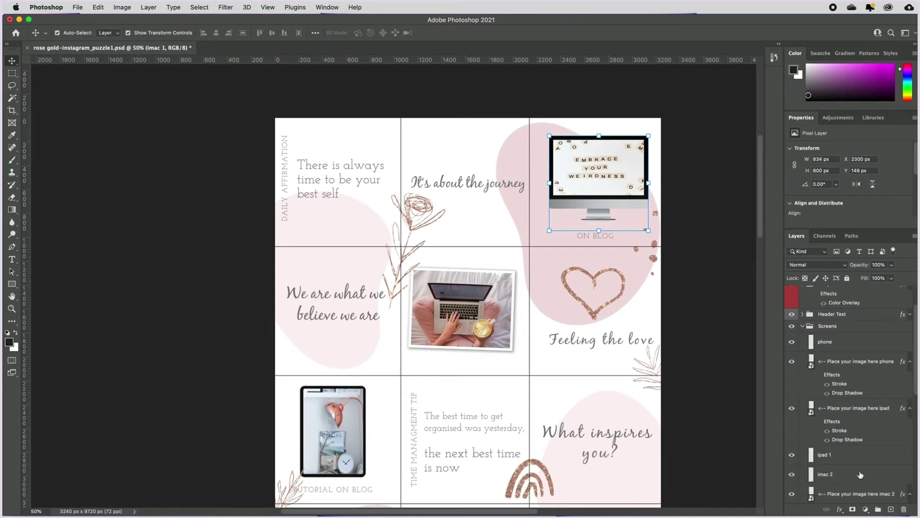
{"action": "left_click_drag", "start_coordinate": [914, 390], "coordinate": [913, 417]}
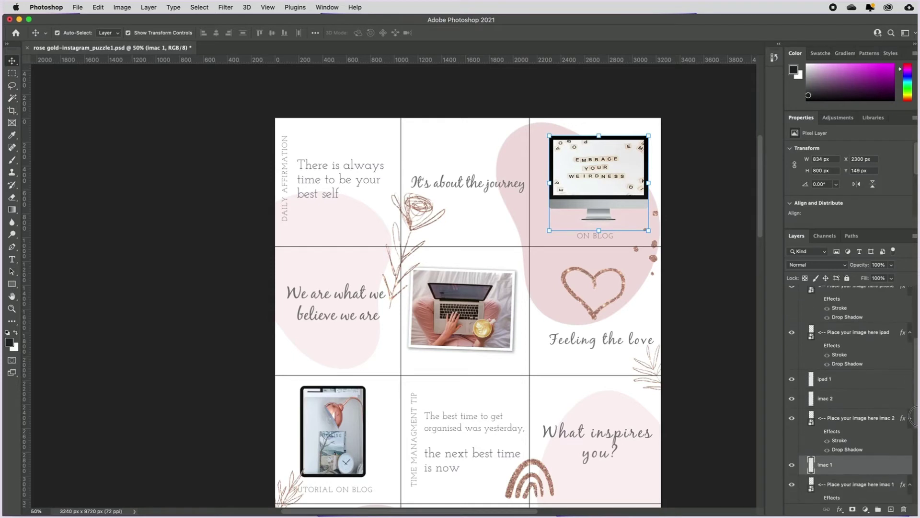
{"action": "left_click", "coordinate": [792, 465]}
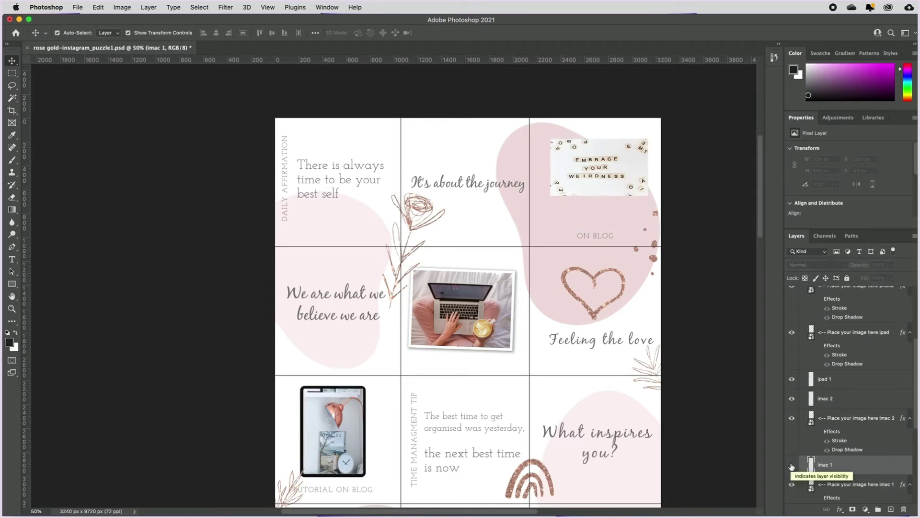
{"action": "left_click", "coordinate": [792, 466]}
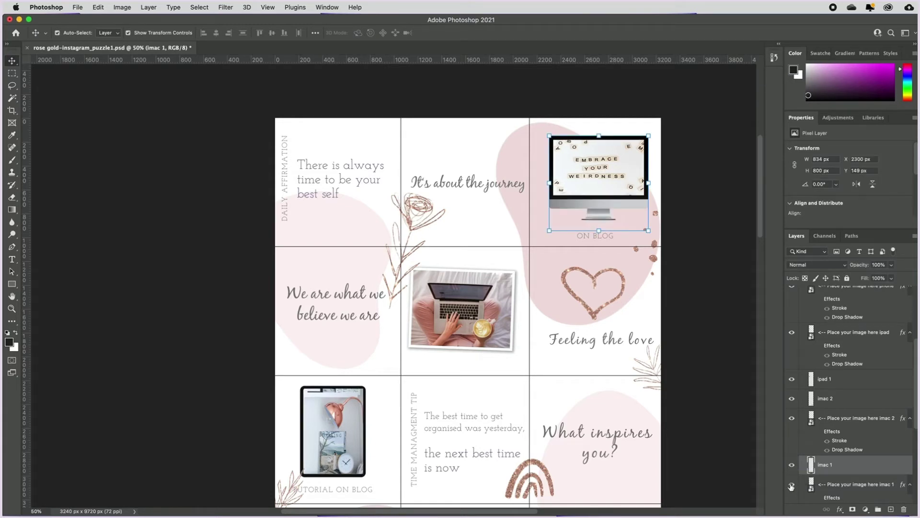
{"action": "left_click", "coordinate": [792, 485]}
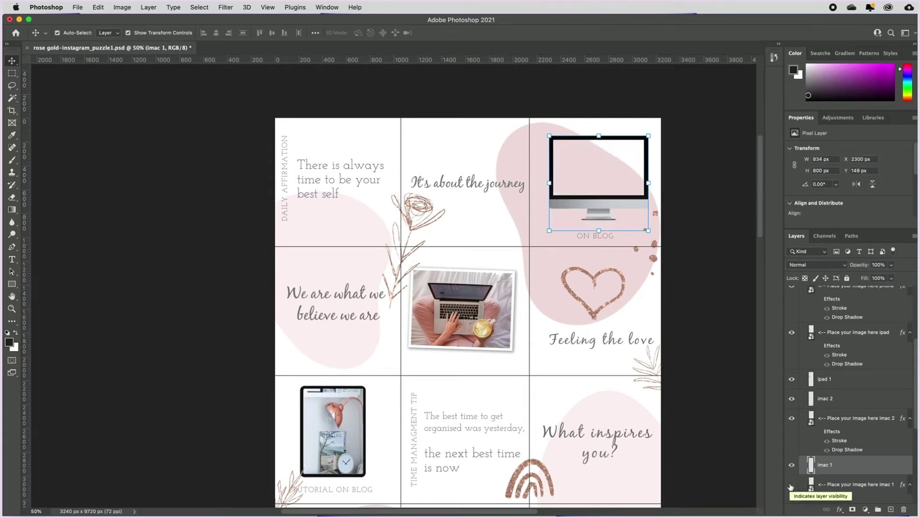
{"action": "left_click", "coordinate": [791, 485]}
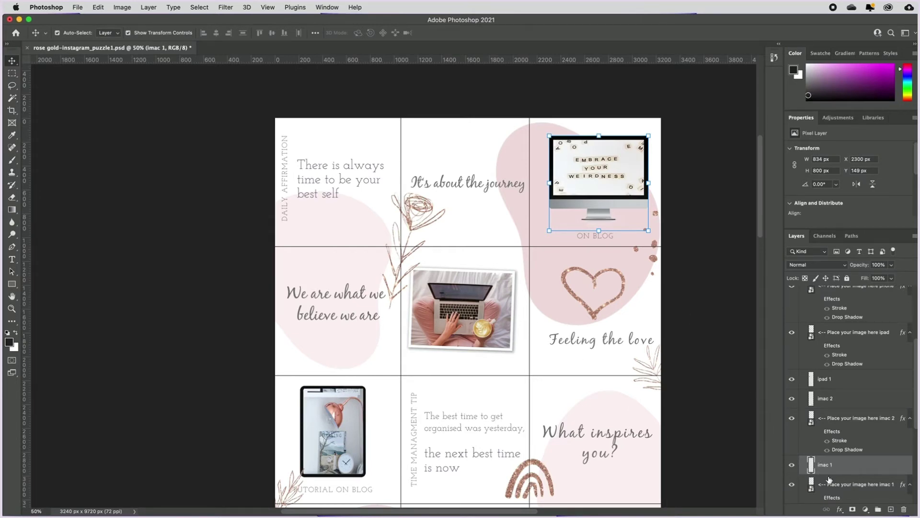
{"action": "left_click", "coordinate": [792, 462]}
{"action": "left_click", "coordinate": [792, 485]}
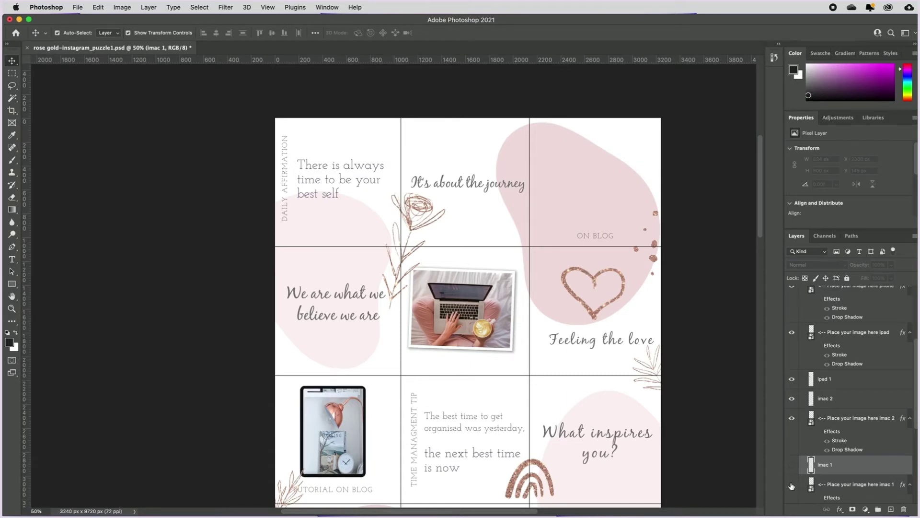
{"action": "left_click", "coordinate": [791, 485]}
{"action": "left_click", "coordinate": [791, 464]}
{"action": "scroll", "coordinate": [815, 348], "scroll_direction": "up", "scroll_amount": 5}
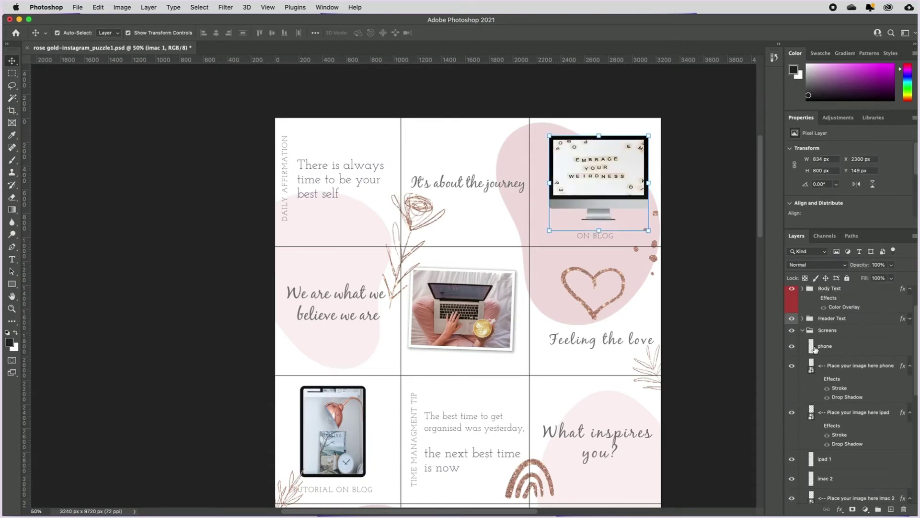
Hide the "Place your image here imac 1" layer so the first iMac frame has no screen picture.
{"action": "scroll", "coordinate": [815, 348], "scroll_direction": "up", "scroll_amount": 2}
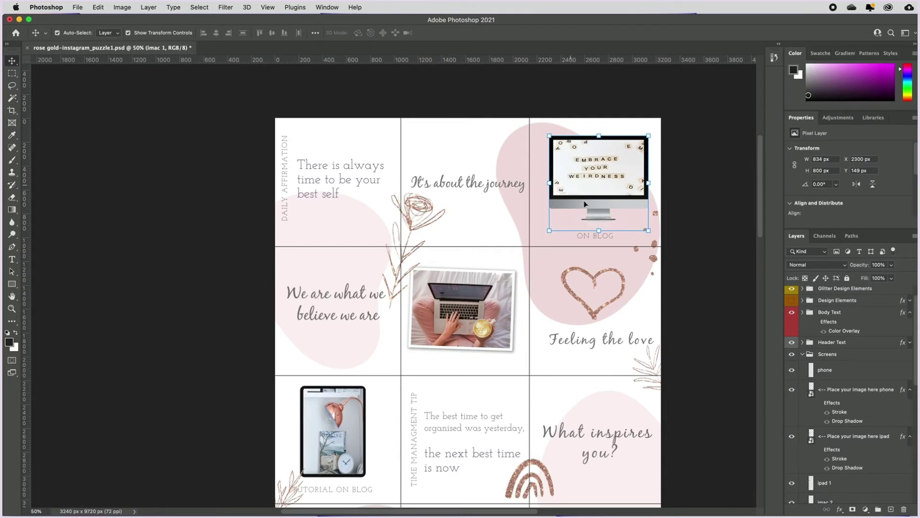
{"action": "scroll", "coordinate": [798, 437], "scroll_direction": "down", "scroll_amount": 5}
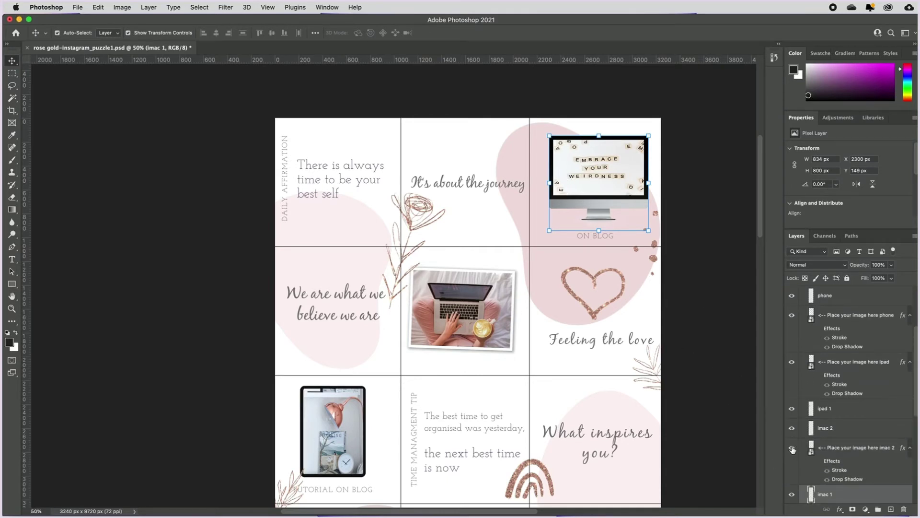
{"action": "scroll", "coordinate": [792, 449], "scroll_direction": "down", "scroll_amount": 3}
{"action": "left_click", "coordinate": [791, 461]}
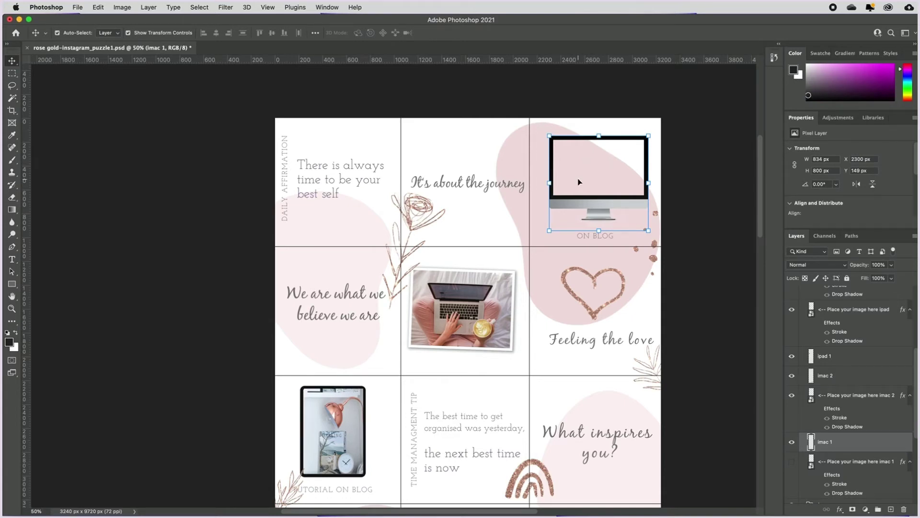
Move the iPad screen image to about X 231 px, Y 2271 px, and select the phone's screen image.
{"action": "left_click", "coordinate": [326, 408]}
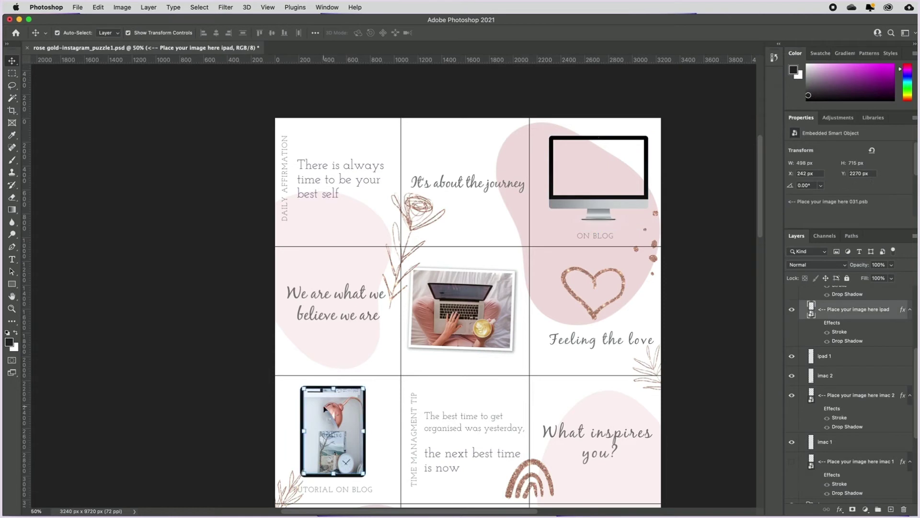
{"action": "mouse_move", "coordinate": [324, 407]}
{"action": "left_mouse_down"}
{"action": "mouse_move", "coordinate": [348, 407]}
{"action": "mouse_move", "coordinate": [324, 409]}
{"action": "left_mouse_up"}
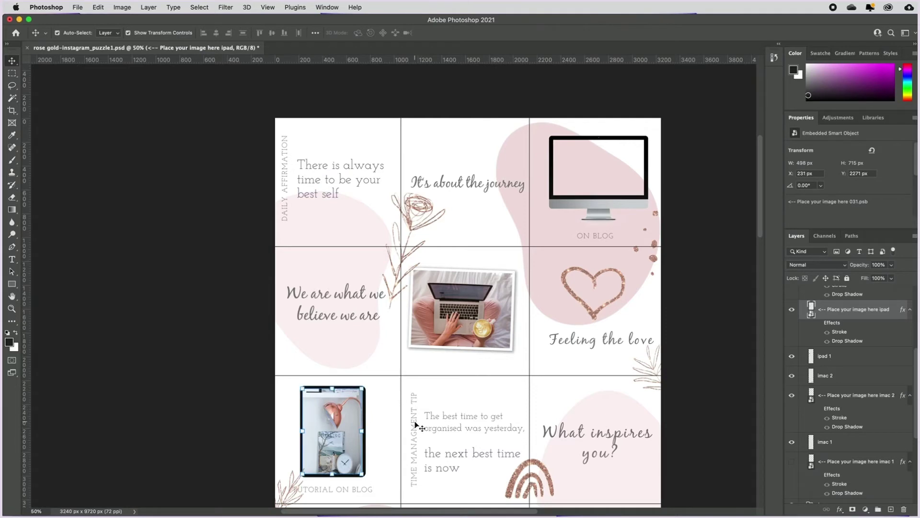
{"action": "scroll", "coordinate": [487, 438], "scroll_direction": "down", "scroll_amount": 5}
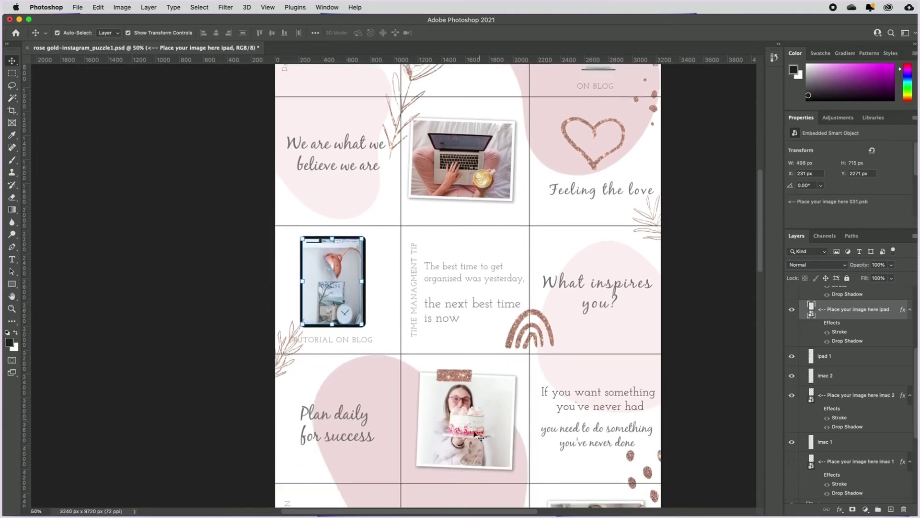
{"action": "left_click", "coordinate": [463, 395]}
{"action": "scroll", "coordinate": [457, 392], "scroll_direction": "down", "scroll_amount": 6}
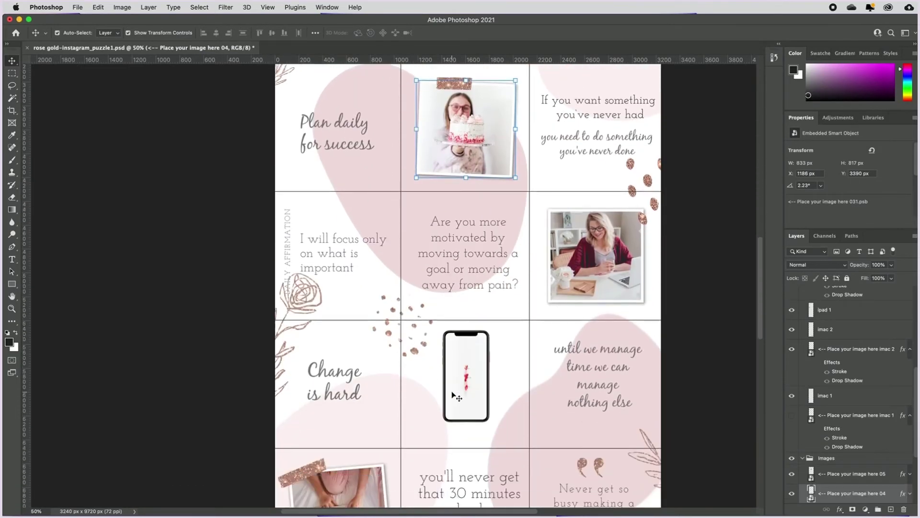
{"action": "left_click", "coordinate": [463, 376]}
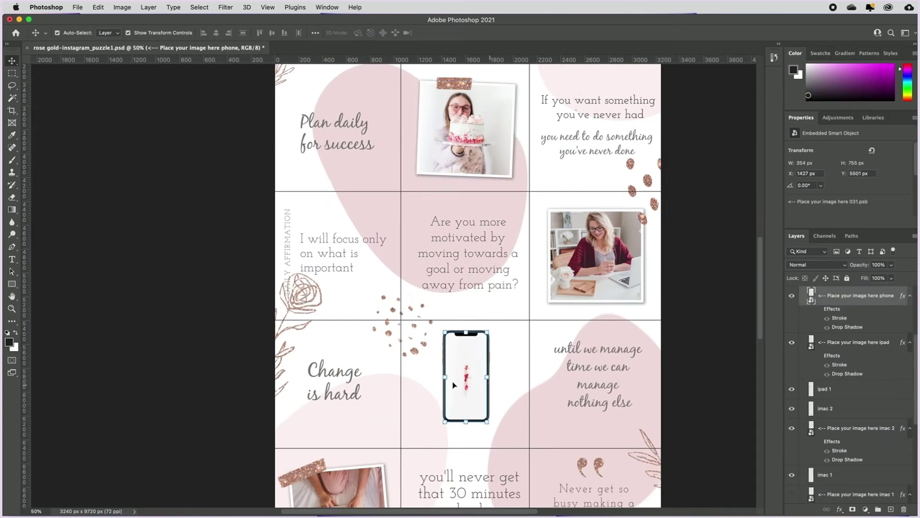
{"action": "left_click_drag", "start_coordinate": [462, 379], "coordinate": [466, 399]}
Look over the posts around the phone mockup and collapse the Screens group.
{"action": "scroll", "coordinate": [424, 392], "scroll_direction": "up", "scroll_amount": 5}
{"action": "scroll", "coordinate": [424, 392], "scroll_direction": "up", "scroll_amount": 5}
{"action": "scroll", "coordinate": [421, 390], "scroll_direction": "down", "scroll_amount": 6}
{"action": "scroll", "coordinate": [418, 386], "scroll_direction": "right", "scroll_amount": 2}
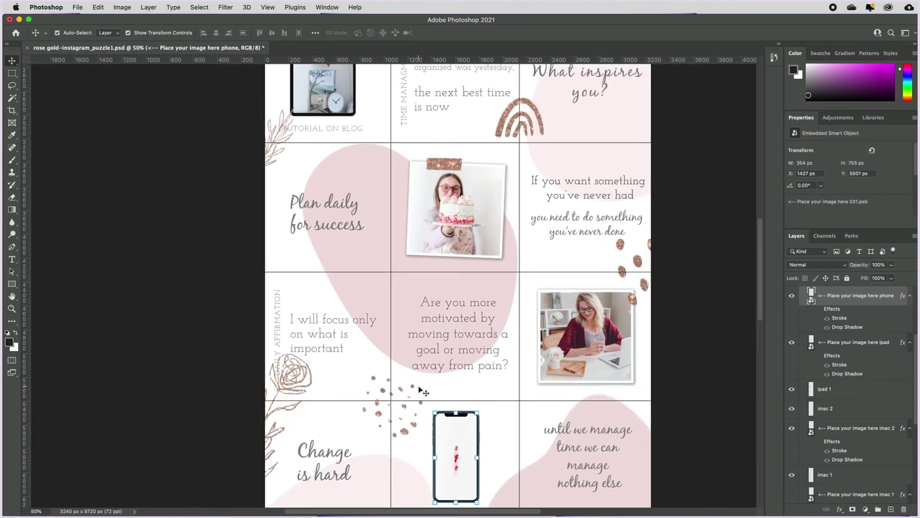
{"action": "scroll", "coordinate": [832, 344], "scroll_direction": "up", "scroll_amount": 3}
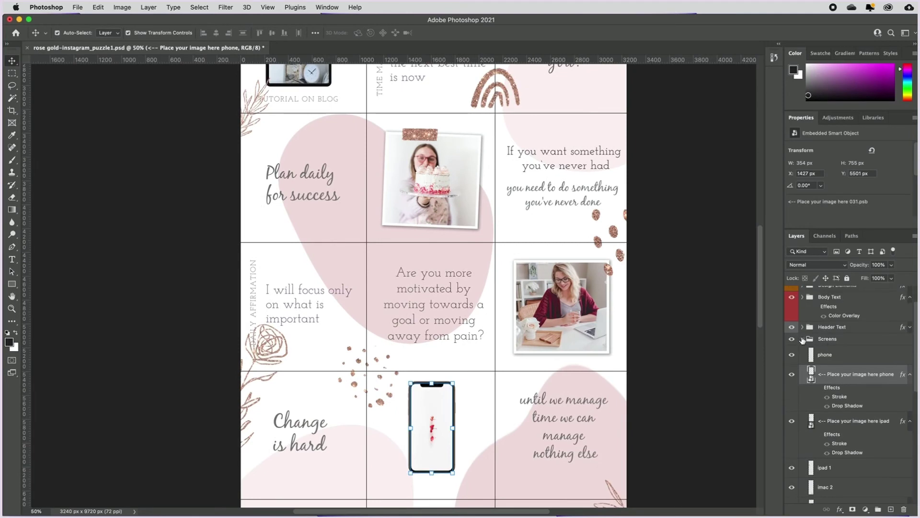
{"action": "left_click", "coordinate": [802, 339]}
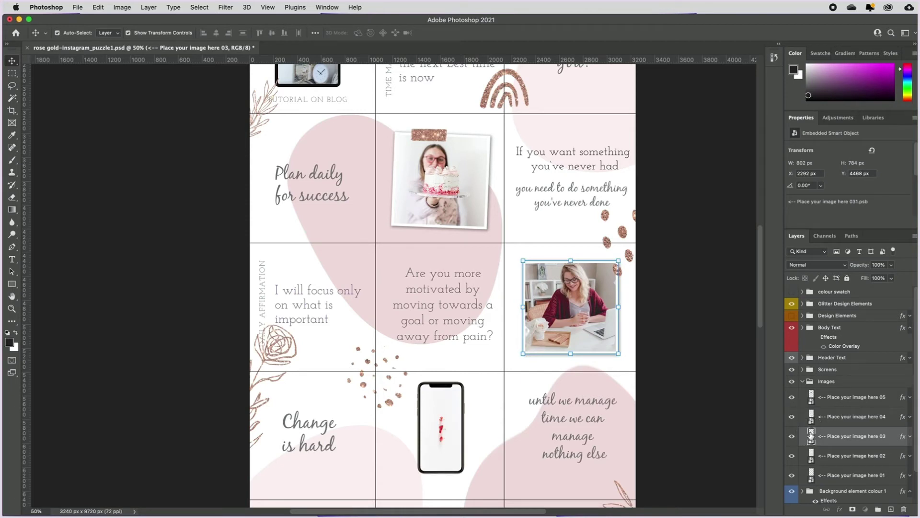
Open the contents of "Place your image here 03" and move its photo to about X -1 px, Y 0 px, covering the square.
{"action": "double_click", "coordinate": [811, 437]}
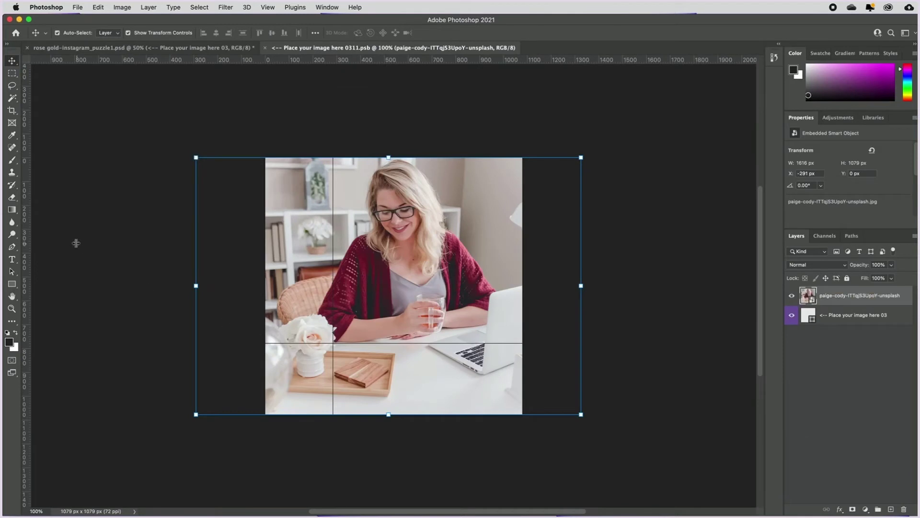
{"action": "left_click", "coordinate": [110, 248]}
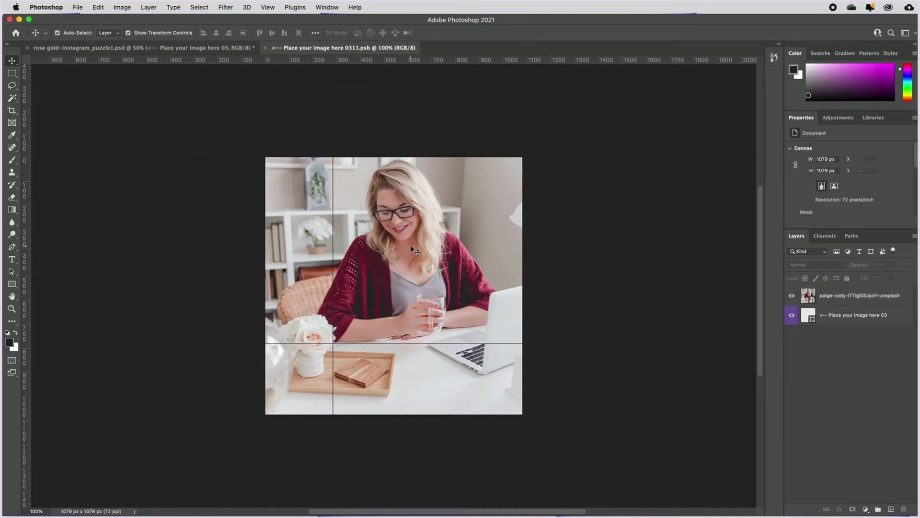
{"action": "left_click_drag", "start_coordinate": [401, 246], "coordinate": [454, 366]}
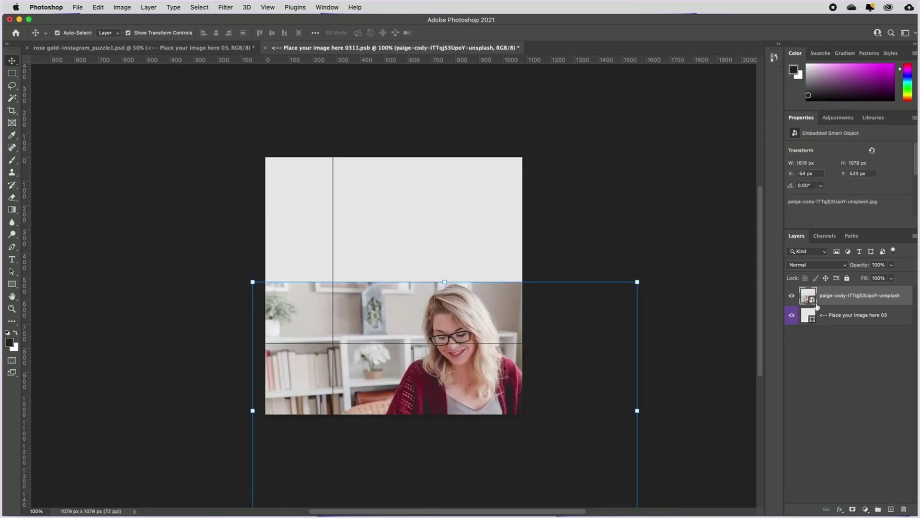
{"action": "left_click", "coordinate": [791, 296]}
{"action": "left_click", "coordinate": [791, 296]}
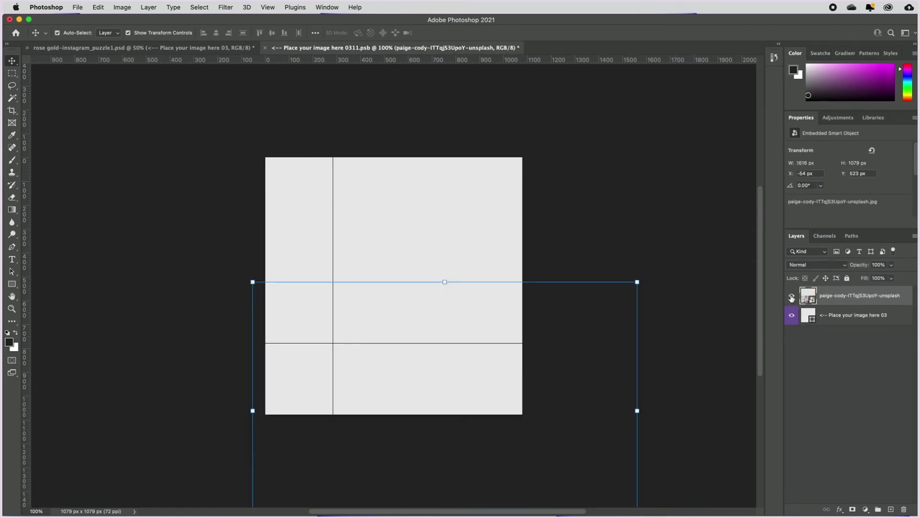
{"action": "left_click_drag", "start_coordinate": [356, 363], "coordinate": [370, 238]}
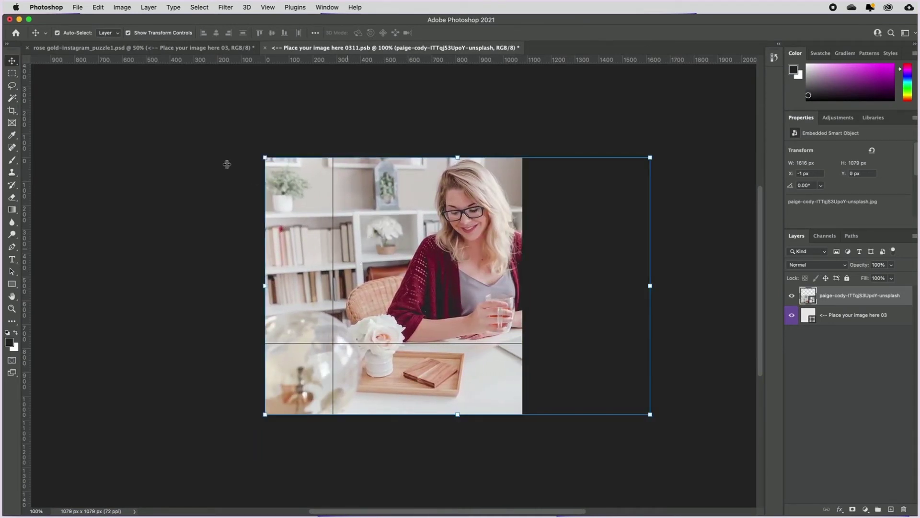
Save the placeholder's contents and check the updated photo in the puzzle document.
{"action": "left_click", "coordinate": [77, 8]}
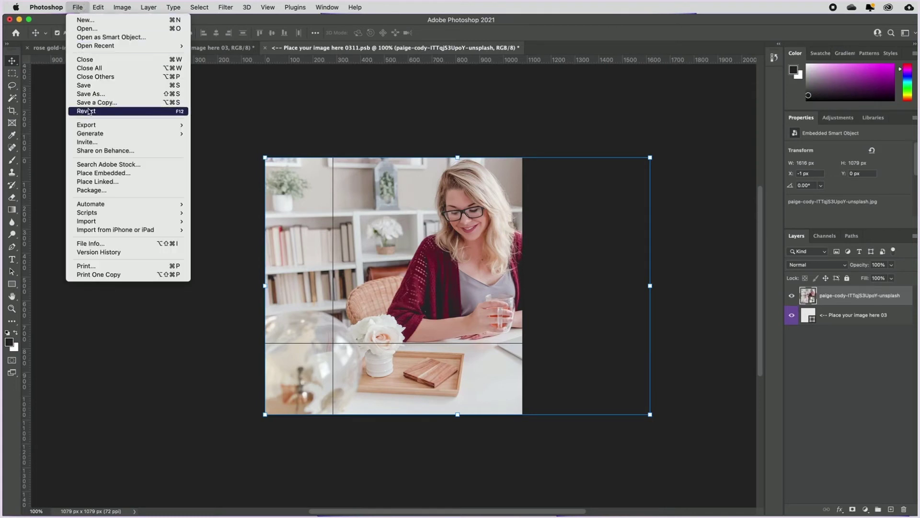
{"action": "left_click", "coordinate": [87, 88]}
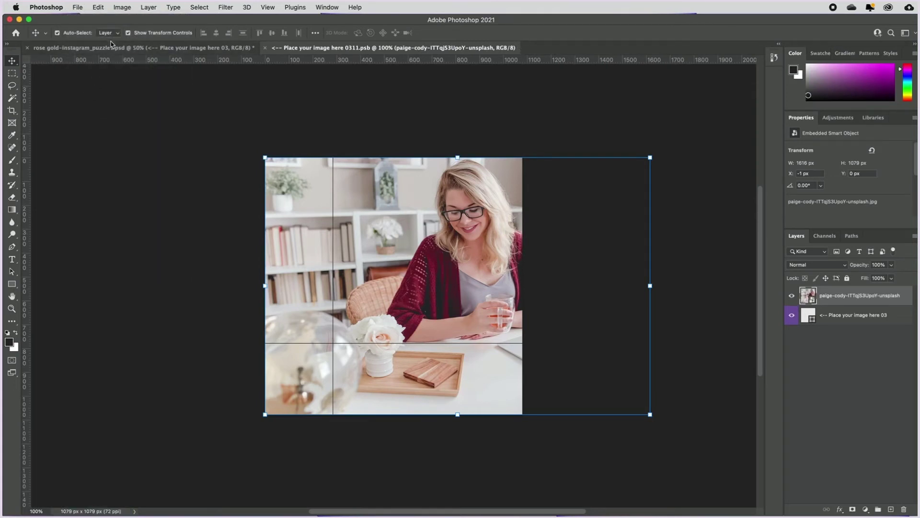
{"action": "left_click", "coordinate": [115, 48]}
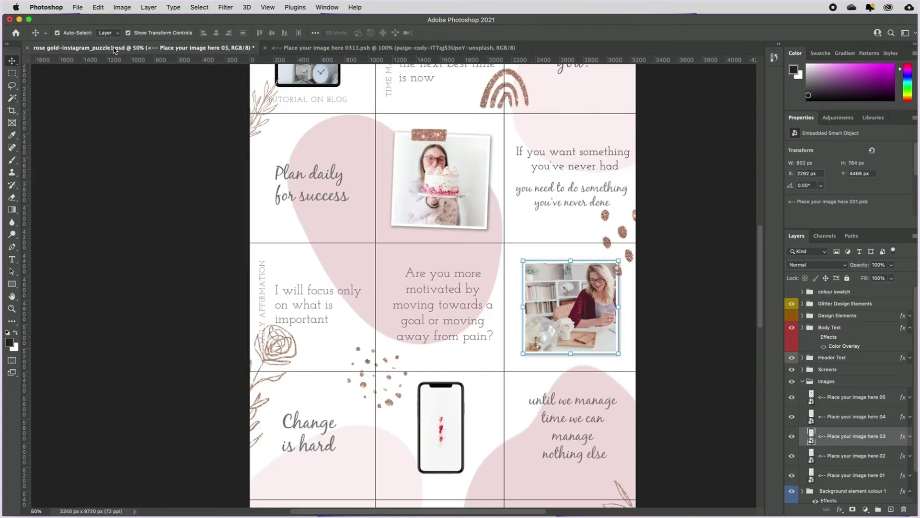
Return to the placeholder's contents, remove the guides, and reposition the photo at about X -156 px, Y 0 px.
{"action": "left_click", "coordinate": [348, 48]}
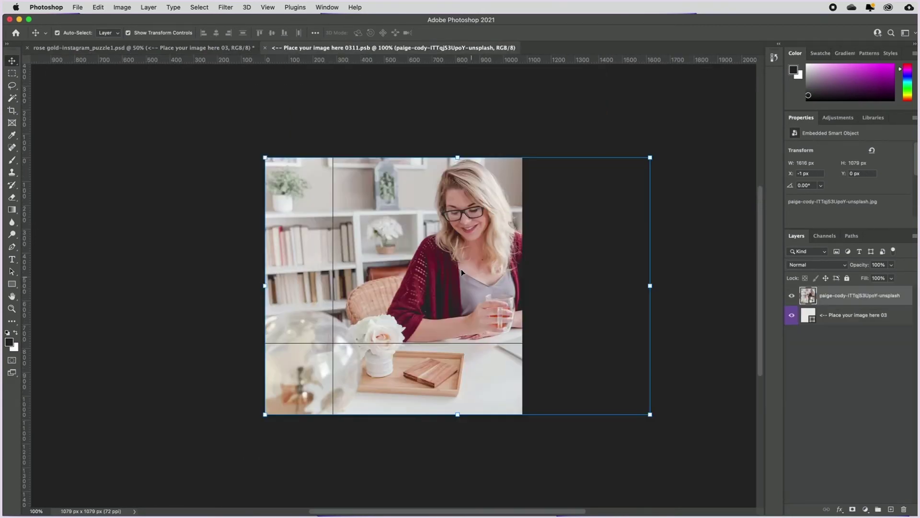
{"action": "left_click_drag", "start_coordinate": [453, 259], "coordinate": [382, 258]}
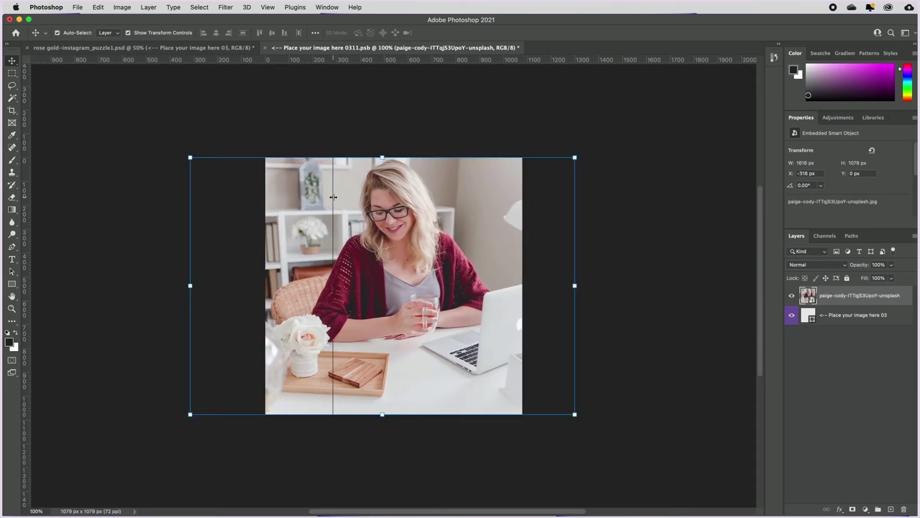
{"action": "left_click_drag", "start_coordinate": [333, 197], "coordinate": [10, 135]}
{"action": "left_click_drag", "start_coordinate": [410, 258], "coordinate": [455, 254]}
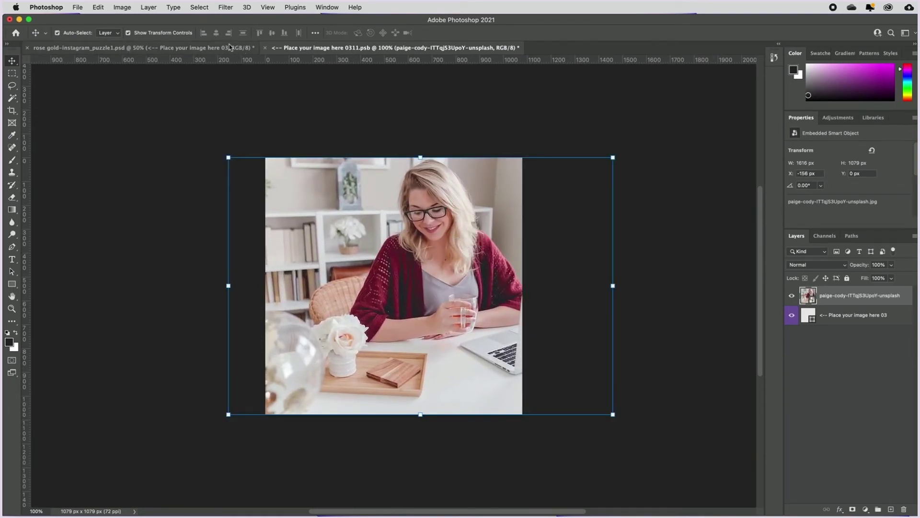
Save and close the contents of "Place your image here 03" and deselect its layer in the puzzle document.
{"action": "left_click", "coordinate": [77, 7]}
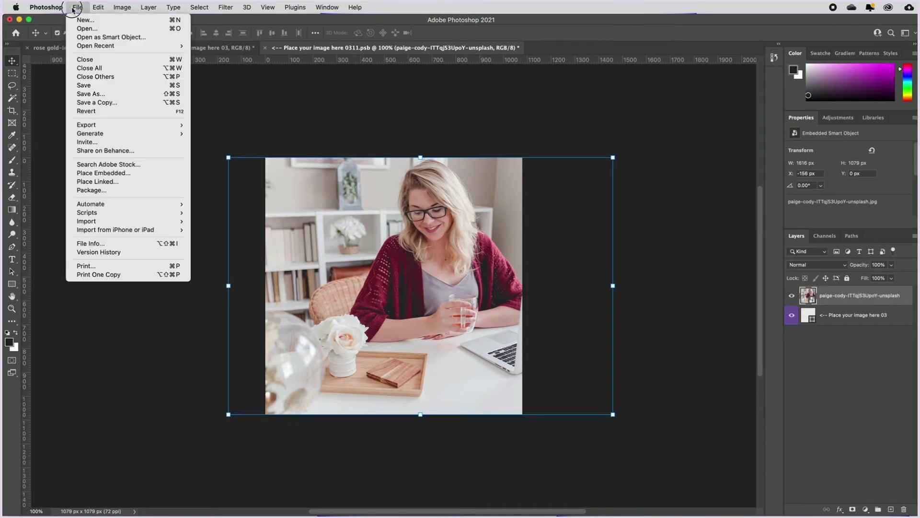
{"action": "left_click", "coordinate": [104, 85]}
{"action": "key", "text": "super+w"}
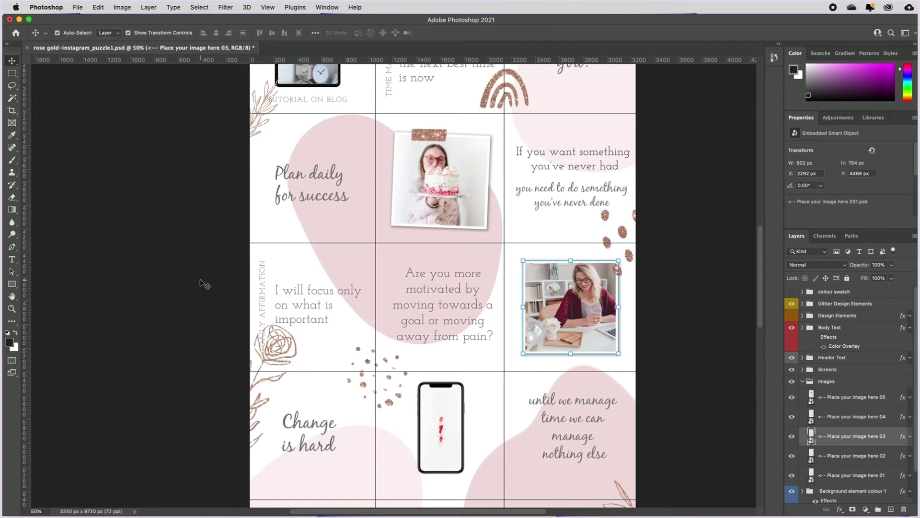
{"action": "left_click", "coordinate": [174, 273]}
Use the Slice tool to divide the puzzle into separate posts with slices generated from the guides.
{"action": "scroll", "coordinate": [176, 274], "scroll_direction": "up", "scroll_amount": 10}
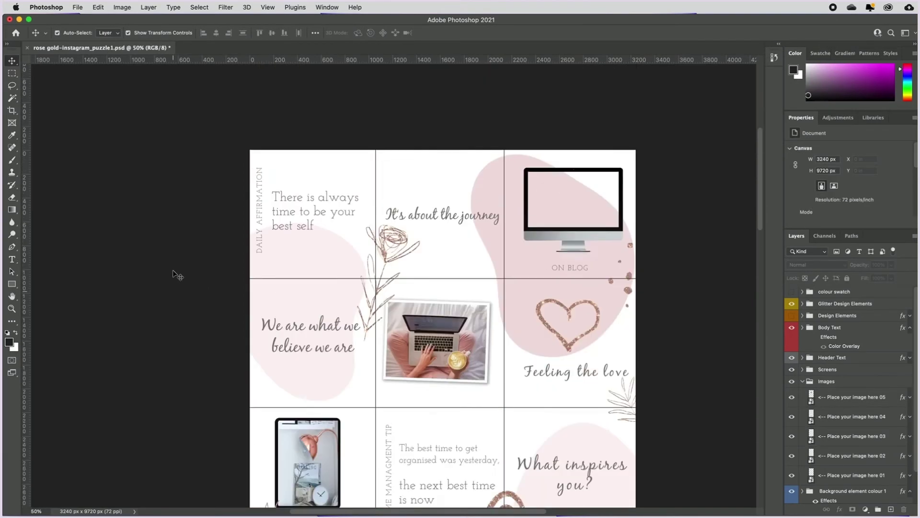
{"action": "scroll", "coordinate": [178, 275], "scroll_direction": "down", "scroll_amount": 15}
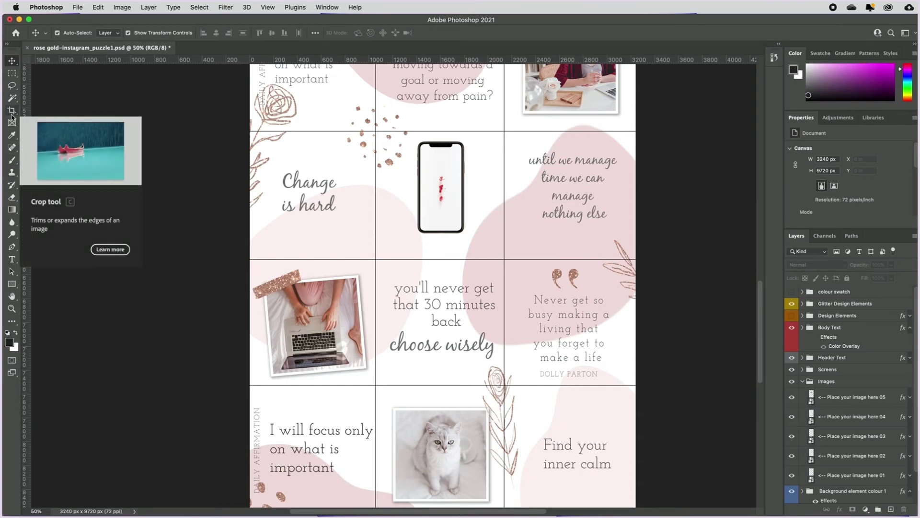
{"action": "left_click_drag", "start_coordinate": [16, 115], "coordinate": [48, 130]}
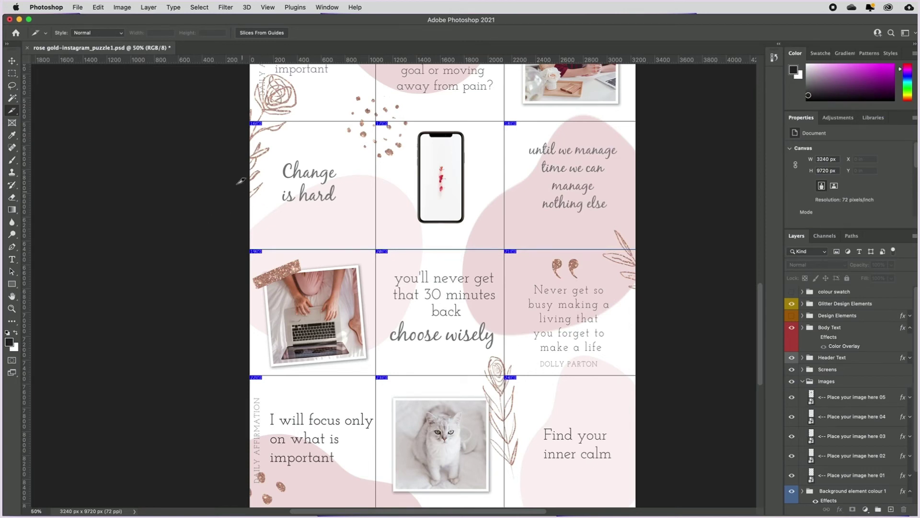
{"action": "left_click", "coordinate": [261, 34]}
Set up a Save for Web (Legacy) export of the sliced puzzle as JPEG with quality 100.
{"action": "left_click", "coordinate": [79, 8]}
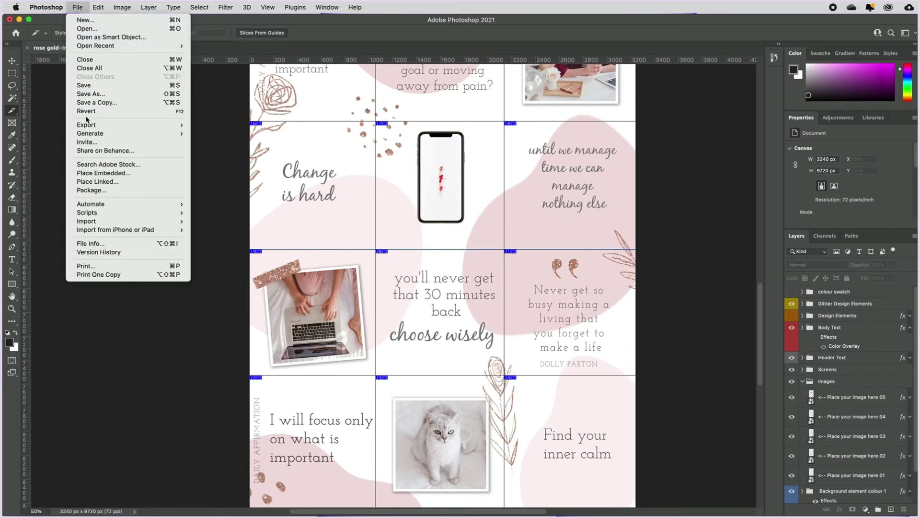
{"action": "mouse_move", "coordinate": [87, 123]}
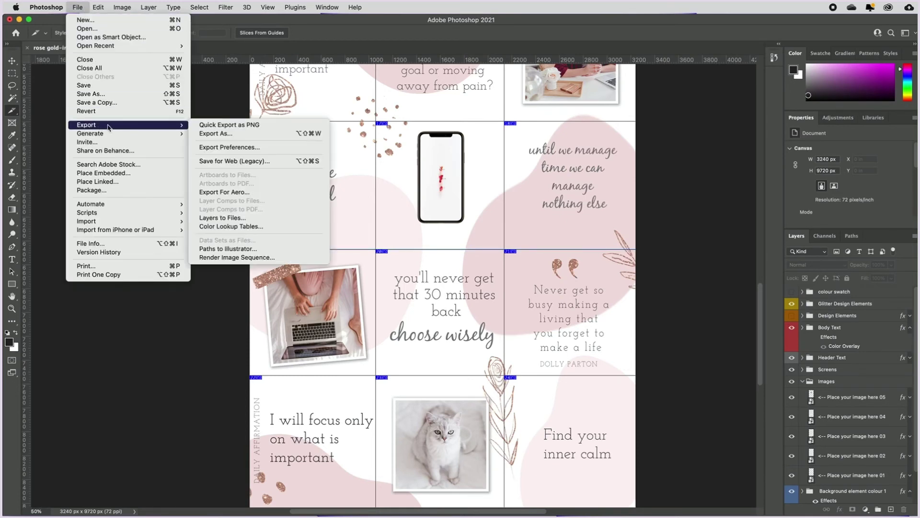
{"action": "left_click", "coordinate": [229, 161]}
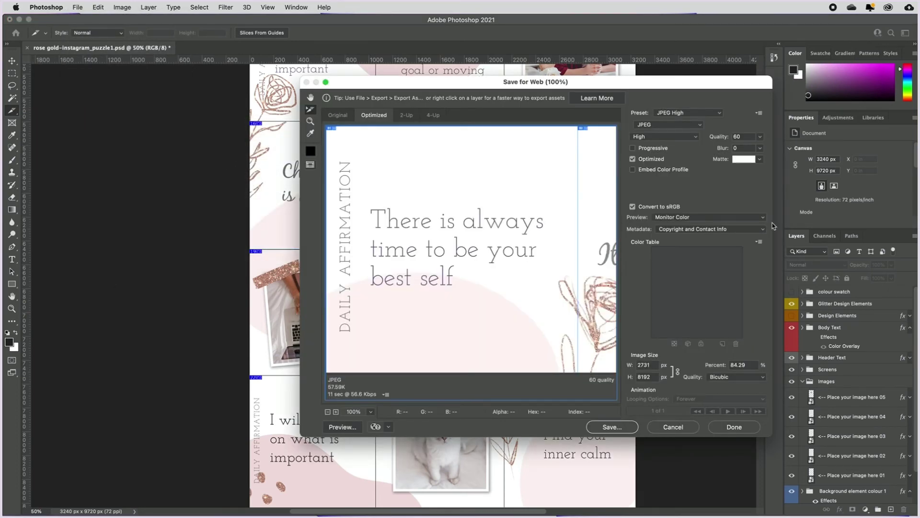
{"action": "left_click", "coordinate": [719, 115]}
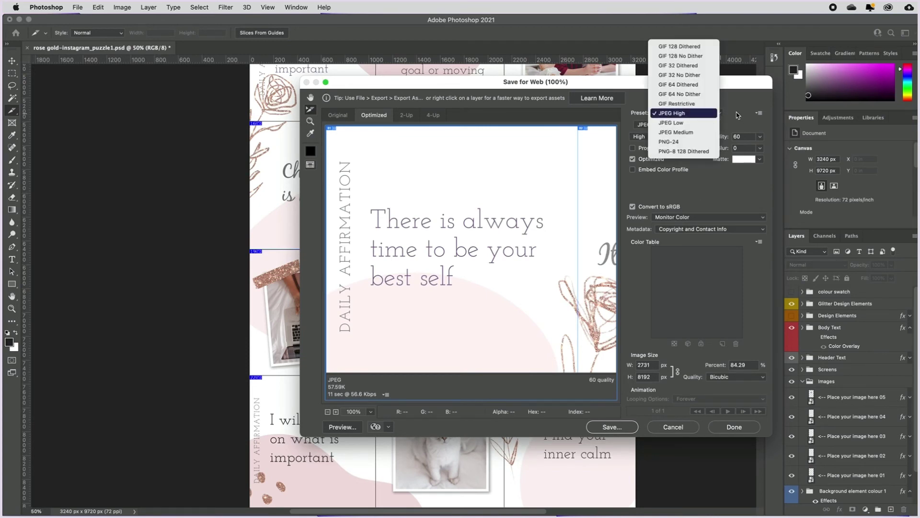
{"action": "left_click", "coordinate": [737, 116]}
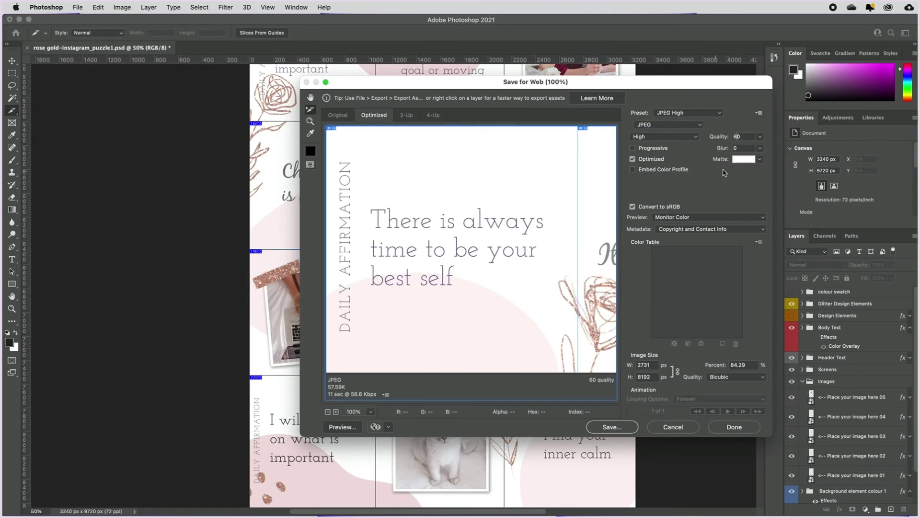
{"action": "left_click", "coordinate": [761, 138]}
{"action": "left_click_drag", "start_coordinate": [740, 148], "coordinate": [764, 150]}
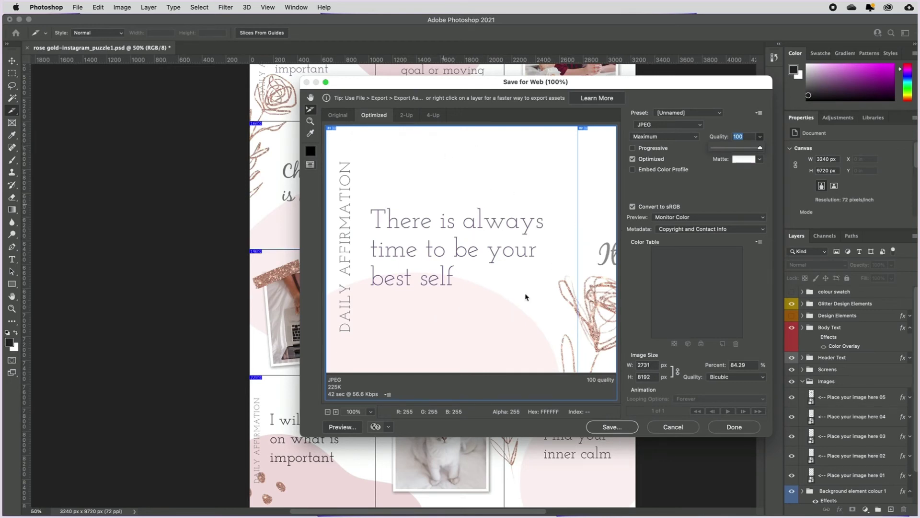
Save all slices as images only, named rose-gold-instagram_puzzle1.jpg, in the Rose gold blobs folder.
{"action": "left_click", "coordinate": [609, 428]}
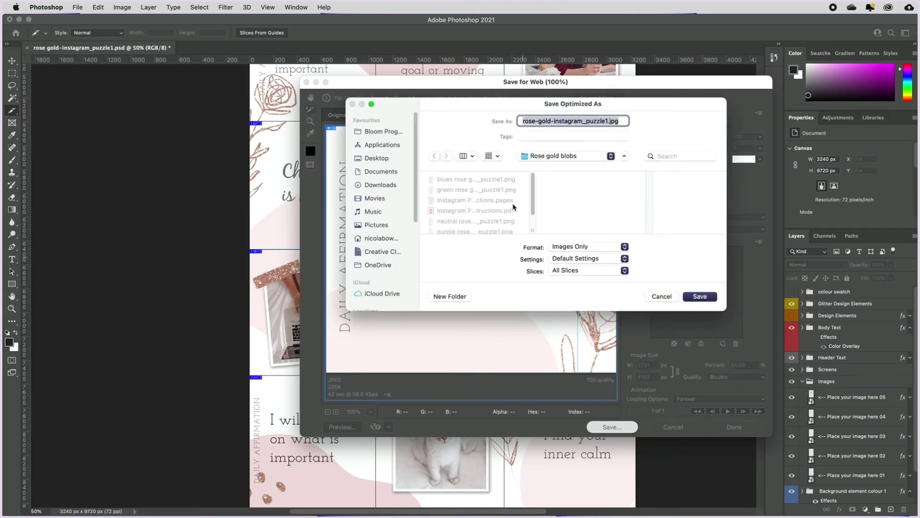
{"action": "mouse_move", "coordinate": [534, 178]}
{"action": "left_mouse_down"}
{"action": "mouse_move", "coordinate": [530, 214]}
{"action": "mouse_move", "coordinate": [528, 175]}
{"action": "mouse_move", "coordinate": [534, 222]}
{"action": "mouse_move", "coordinate": [527, 180]}
{"action": "left_mouse_up"}
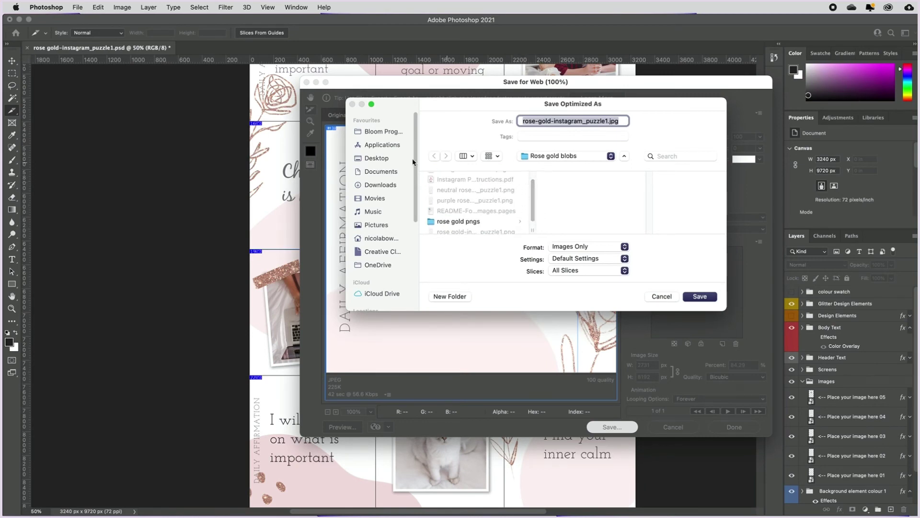
{"action": "left_click", "coordinate": [700, 297]}
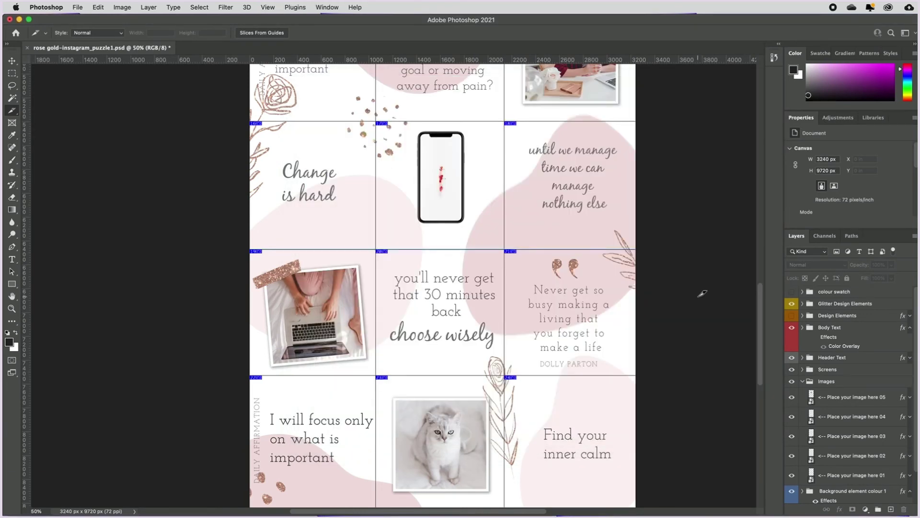
Switch to Finder, look through the images folder inside Rose gold blobs, and open rose-gold-instagram_puzzle1_01.jpg.
{"action": "key", "text": "super+Tab"}
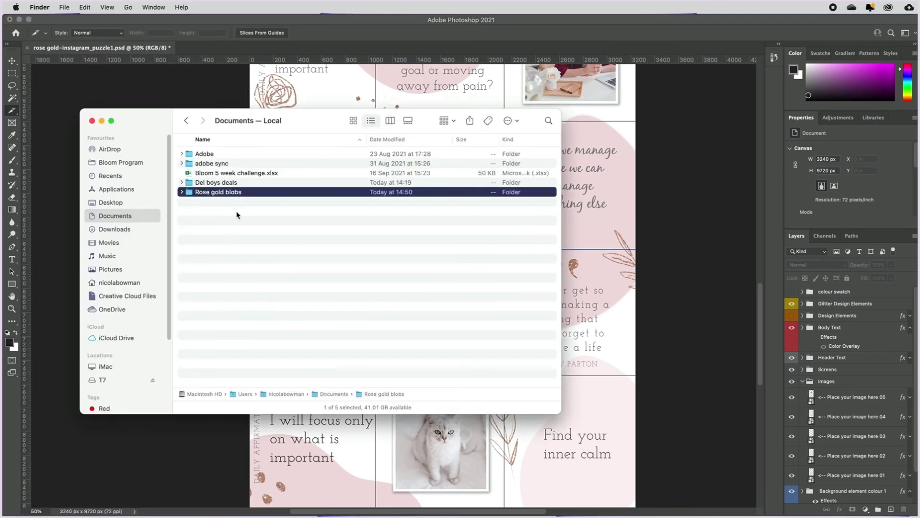
{"action": "left_click", "coordinate": [182, 192]}
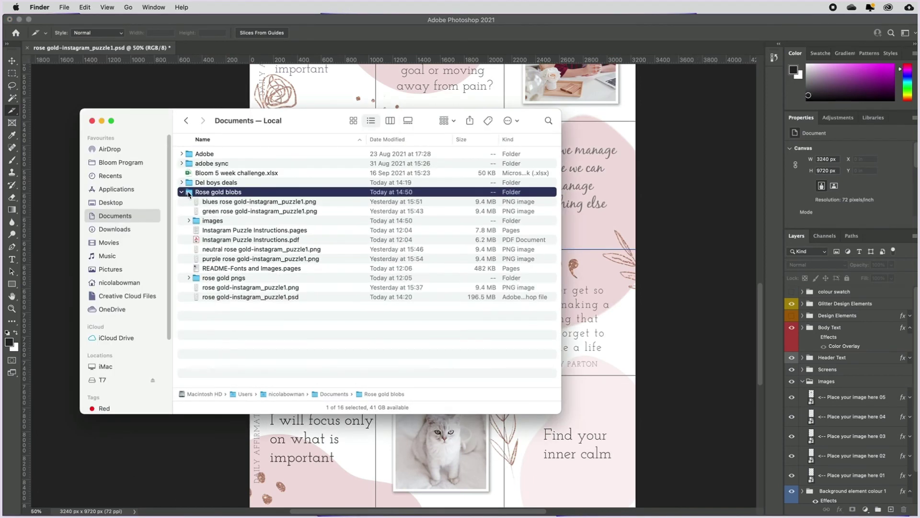
{"action": "double_click", "coordinate": [197, 222]}
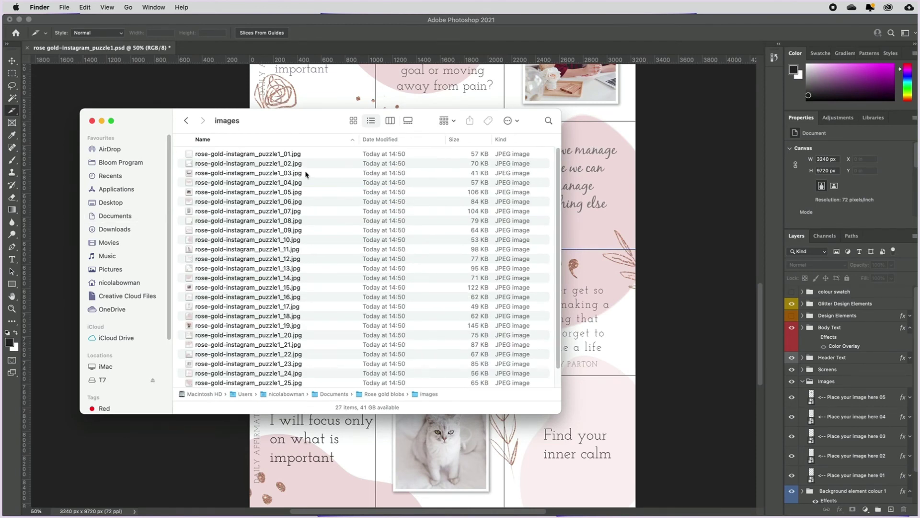
{"action": "scroll", "coordinate": [306, 175], "scroll_direction": "down", "scroll_amount": 2}
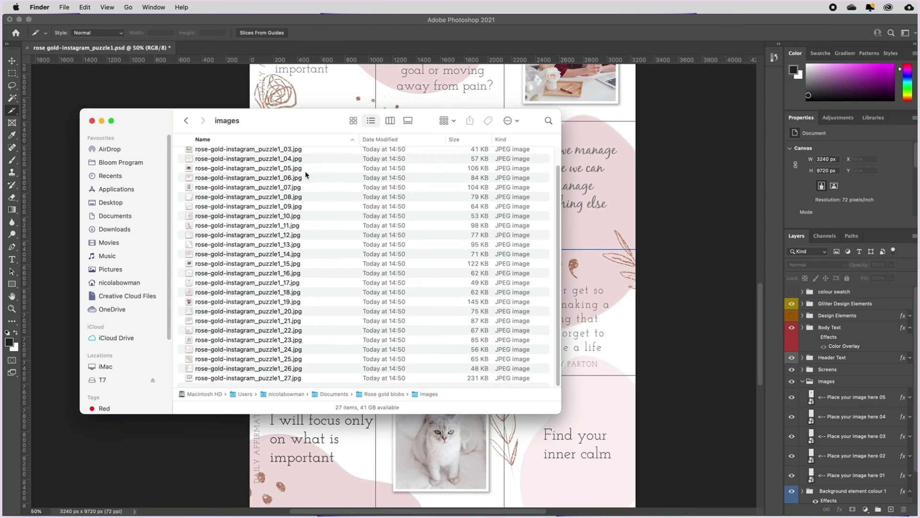
{"action": "scroll", "coordinate": [307, 175], "scroll_direction": "up", "scroll_amount": 2}
{"action": "left_click", "coordinate": [232, 154]}
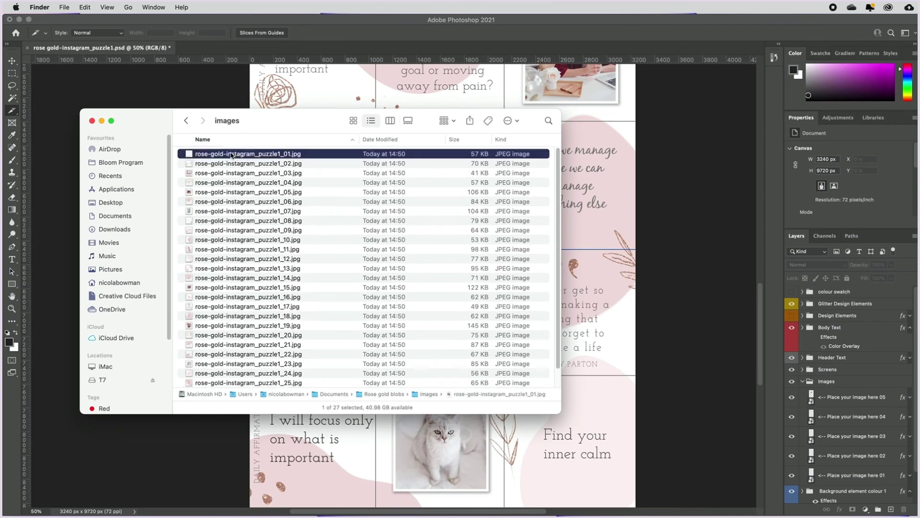
{"action": "double_click", "coordinate": [232, 154]}
Return to Photoshop, examine the first row of sliced posts, and switch to the Move tool.
{"action": "left_click", "coordinate": [655, 136]}
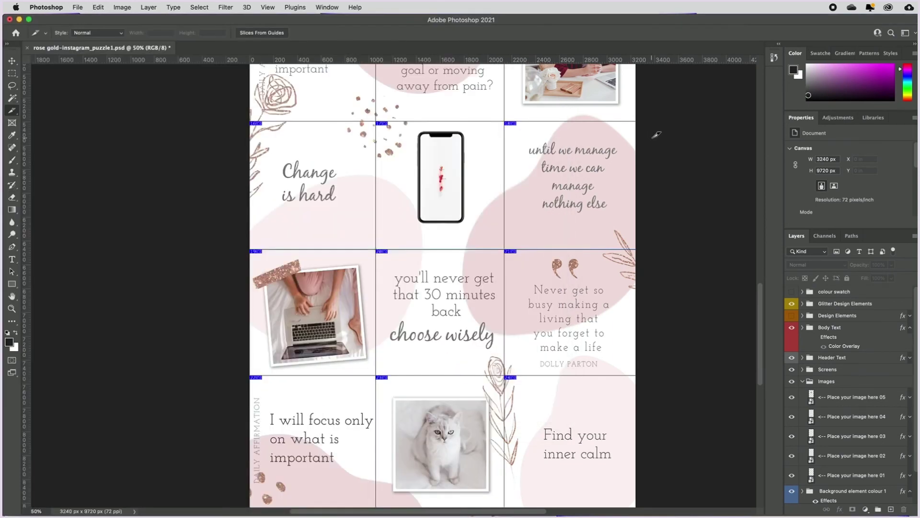
{"action": "scroll", "coordinate": [657, 134], "scroll_direction": "up", "scroll_amount": 15}
{"action": "scroll", "coordinate": [630, 149], "scroll_direction": "down", "scroll_amount": 5}
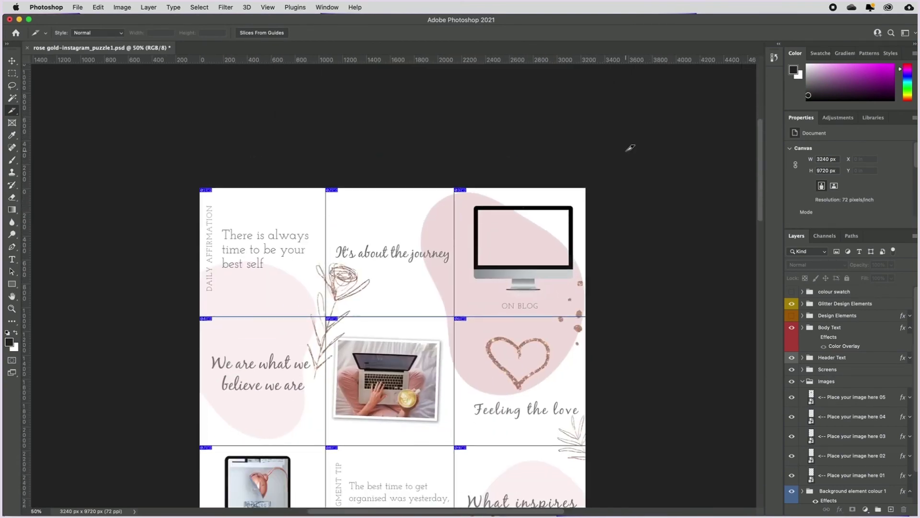
{"action": "left_click", "coordinate": [11, 61]}
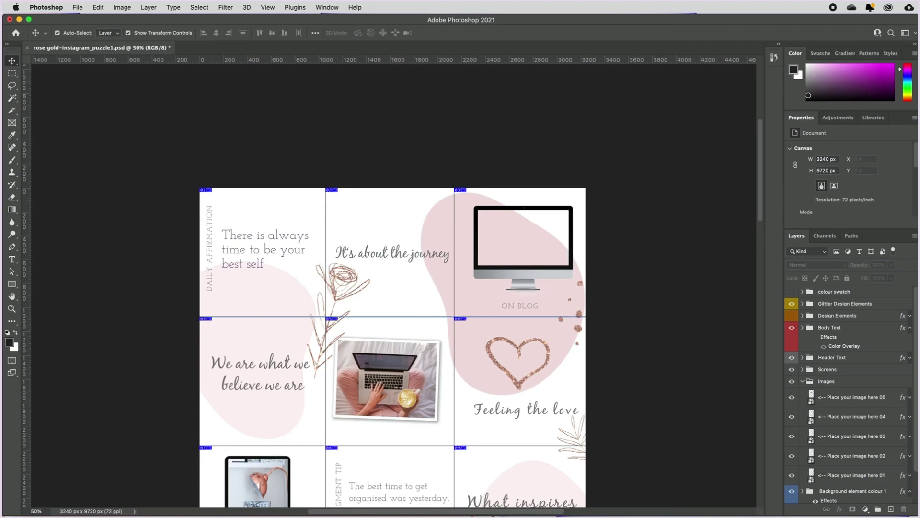
Switch to Finder and open the last exported slice, rose-gold-instagram_puzzle1_27.jpg, from the images folder.
{"action": "key", "text": "super+Tab"}
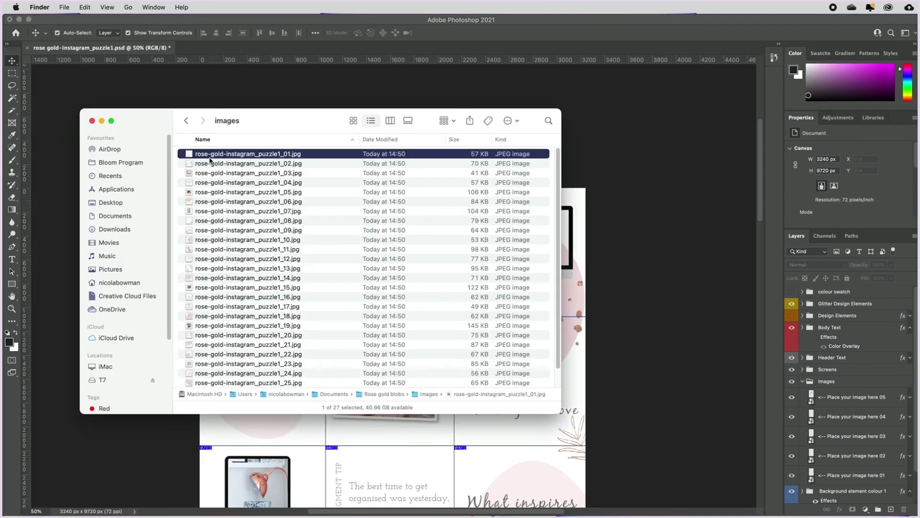
{"action": "scroll", "coordinate": [257, 348], "scroll_direction": "down", "scroll_amount": 2}
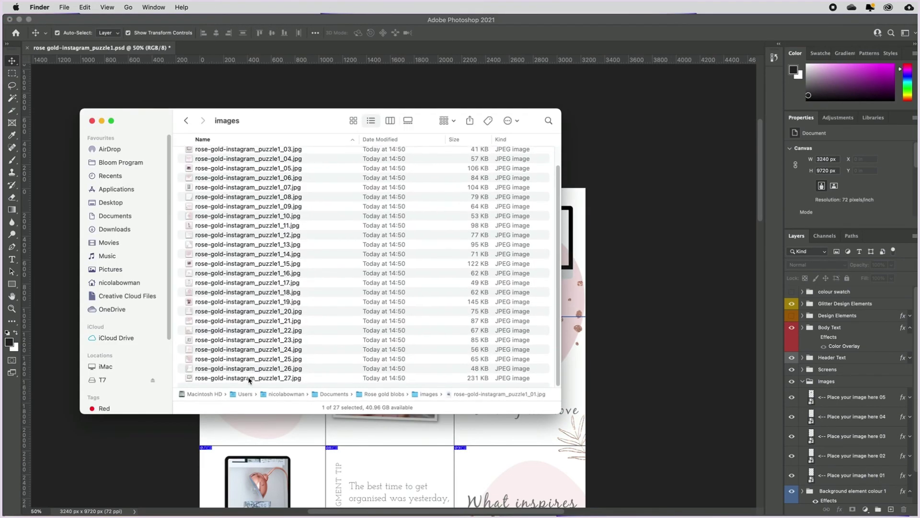
{"action": "double_click", "coordinate": [251, 377]}
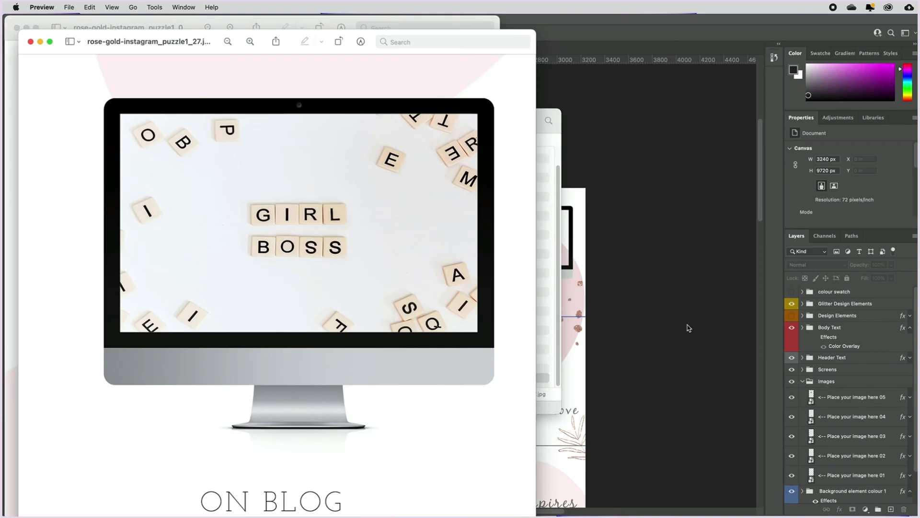
Return to Photoshop and examine the last row of posts to see how they match the exported slices.
{"action": "left_click", "coordinate": [676, 328]}
{"action": "scroll", "coordinate": [676, 328], "scroll_direction": "down", "scroll_amount": 20}
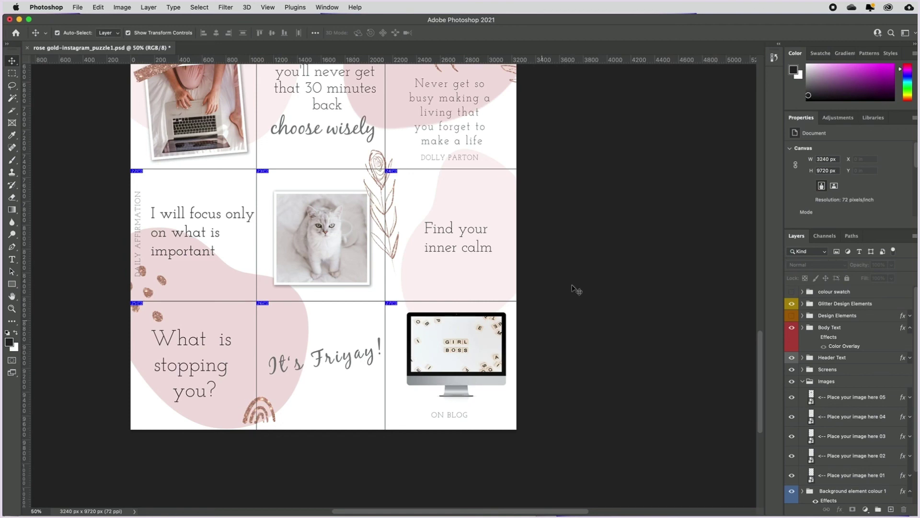
{"action": "scroll", "coordinate": [230, 191], "scroll_direction": "up", "scroll_amount": 6}
{"action": "scroll", "coordinate": [231, 191], "scroll_direction": "down", "scroll_amount": 6}
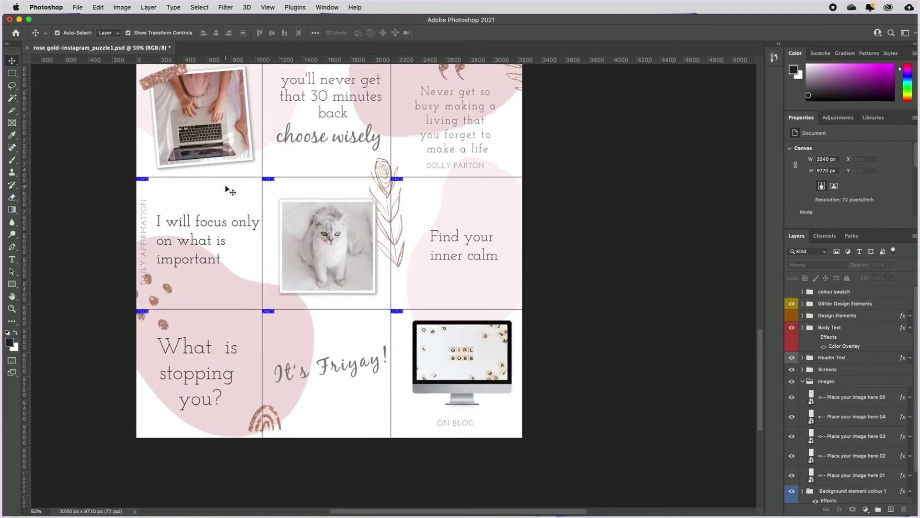